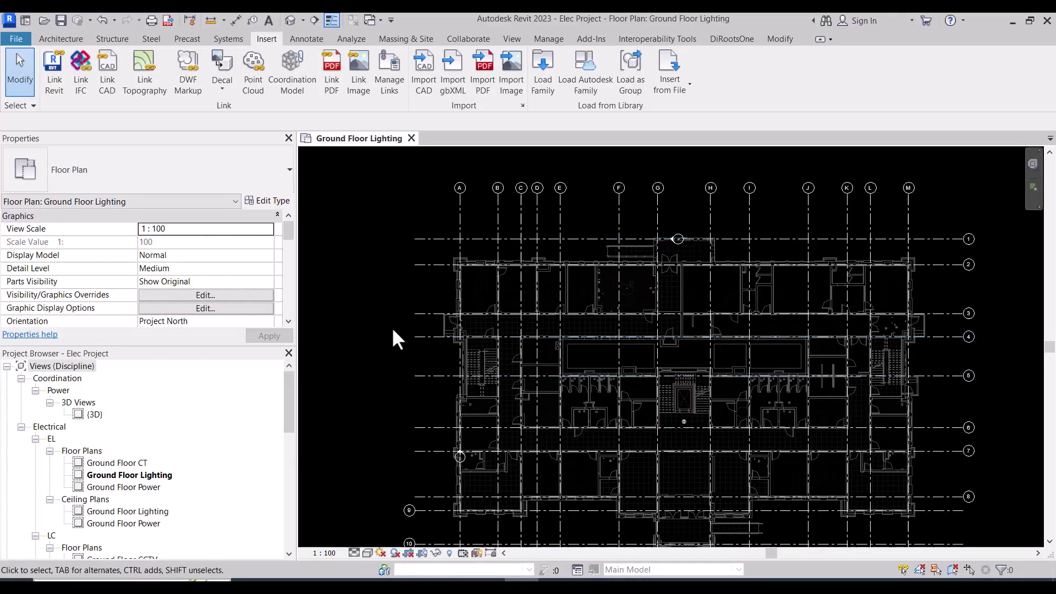
Step: Find and select the Ground Floor Lighting view under Ceiling Plans in the Project Browser
scroll(568, 330, "down", 3)
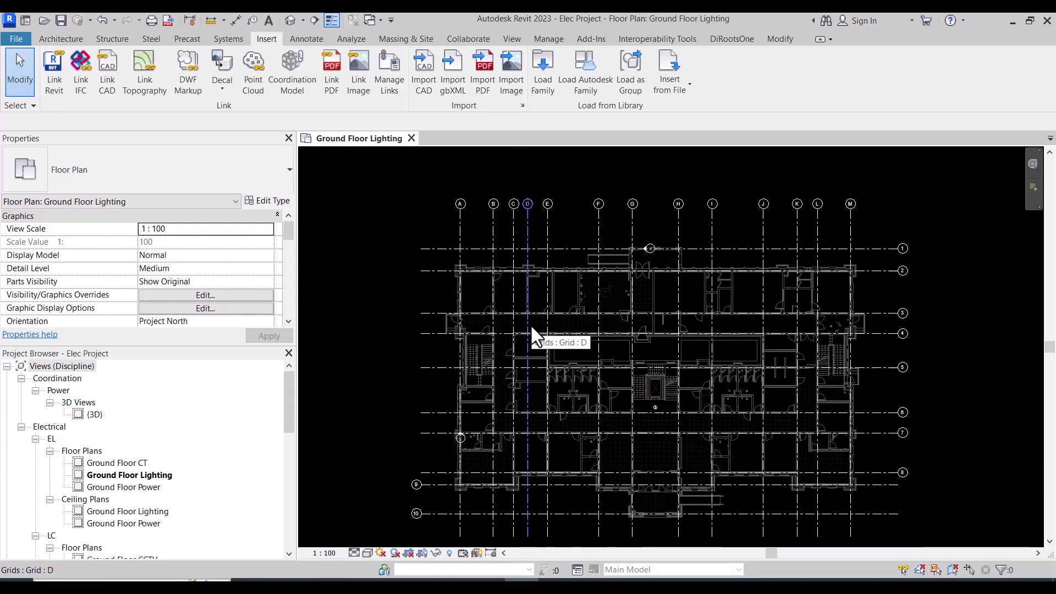
left_click(118, 512)
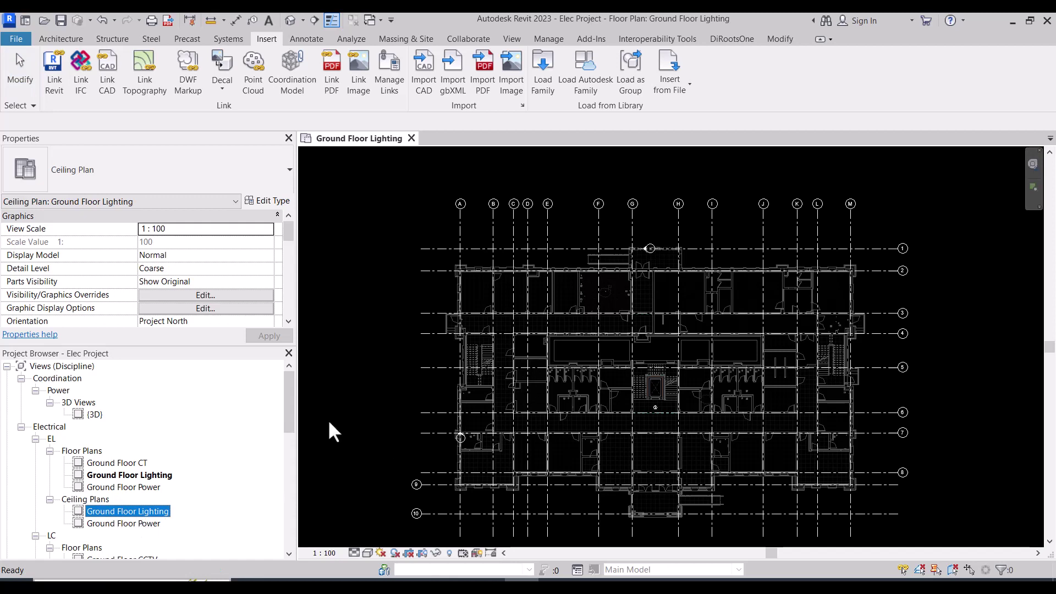
Step: Open the Ground Floor Lighting ceiling plan and zoom in on the layout
double_click(104, 512)
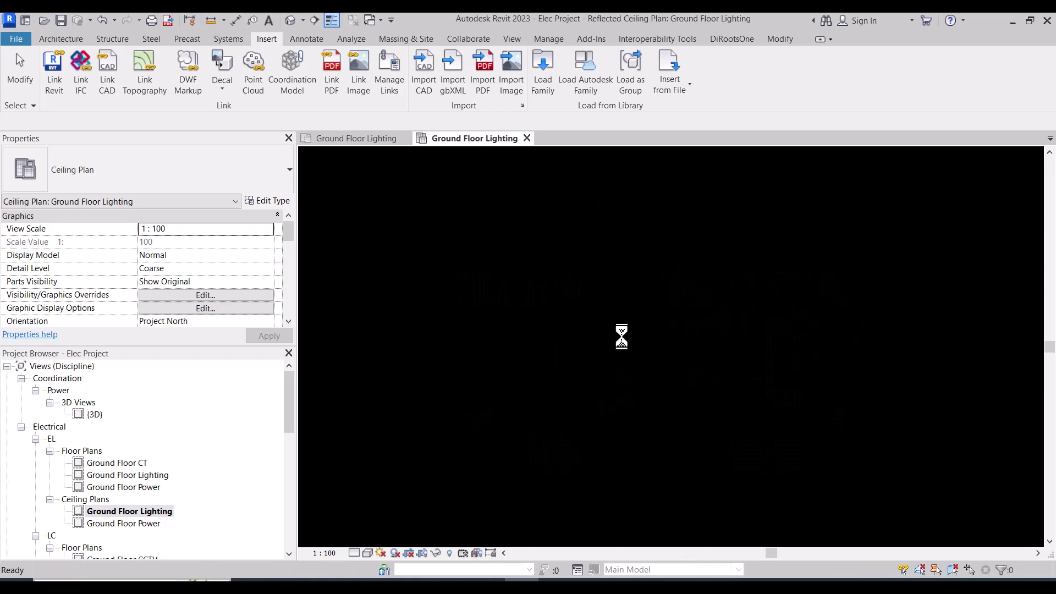
scroll(558, 327, "up", 8)
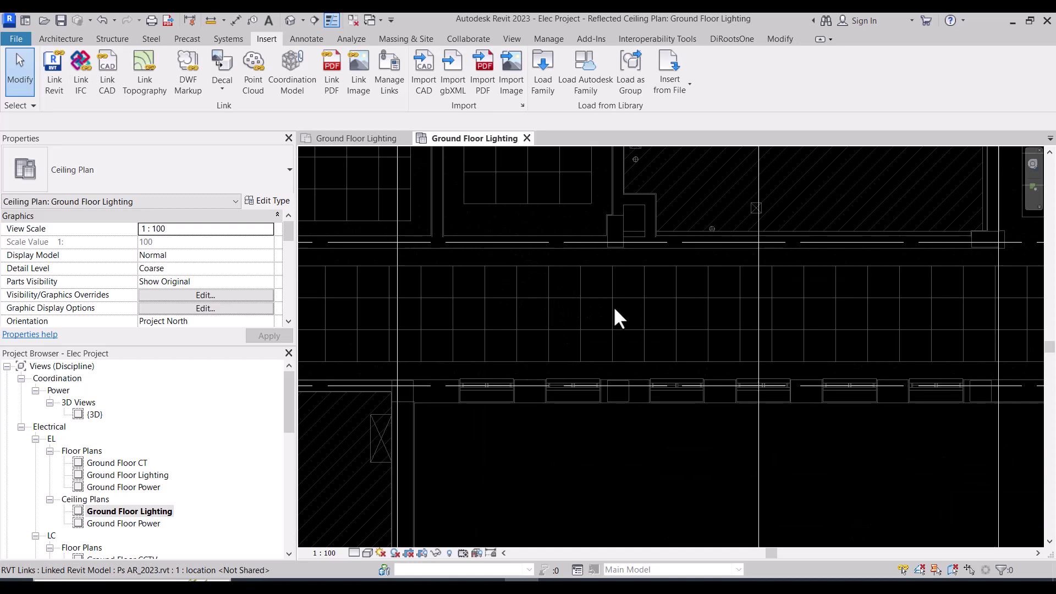
scroll(613, 305, "down", 3)
scroll(605, 287, "up", 3)
scroll(605, 287, "up", 3)
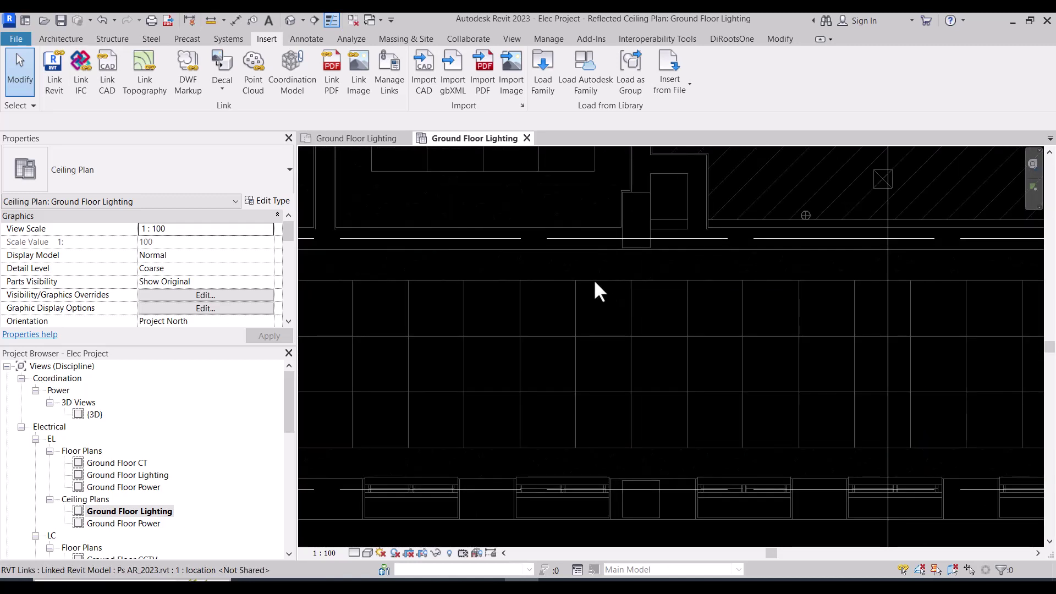
Step: Select a linked architectural ceiling to inspect it, then clear the selection
left_click(595, 281)
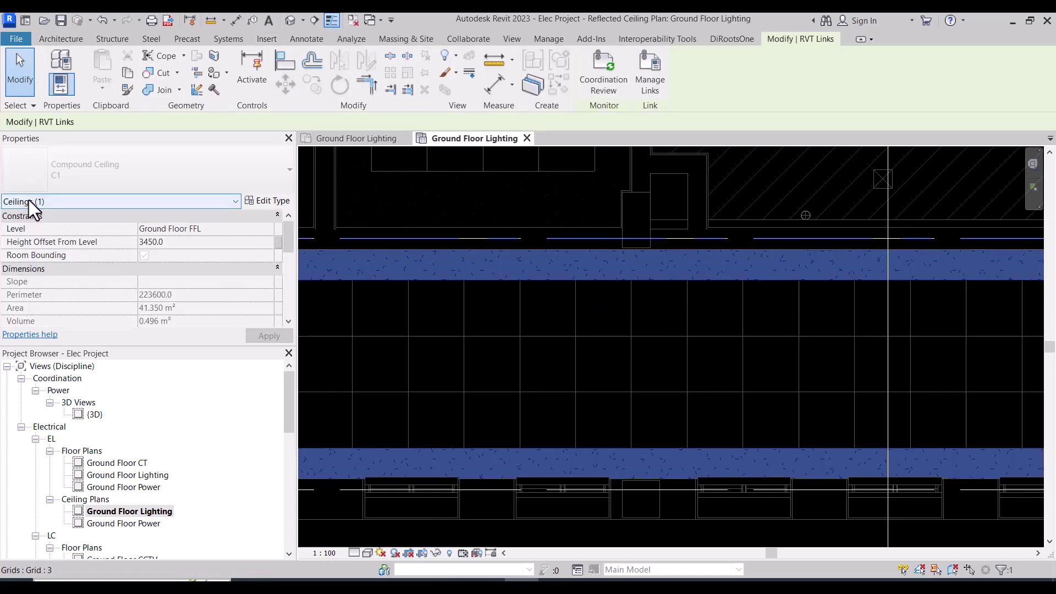
scroll(645, 367, "down", 5)
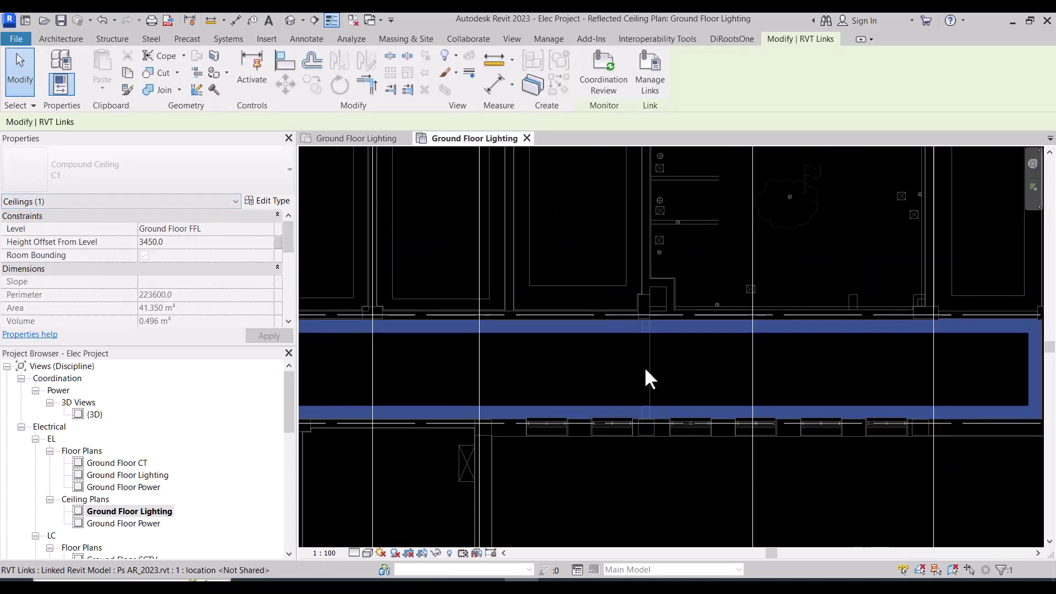
key("Escape")
scroll(559, 312, "down", 2)
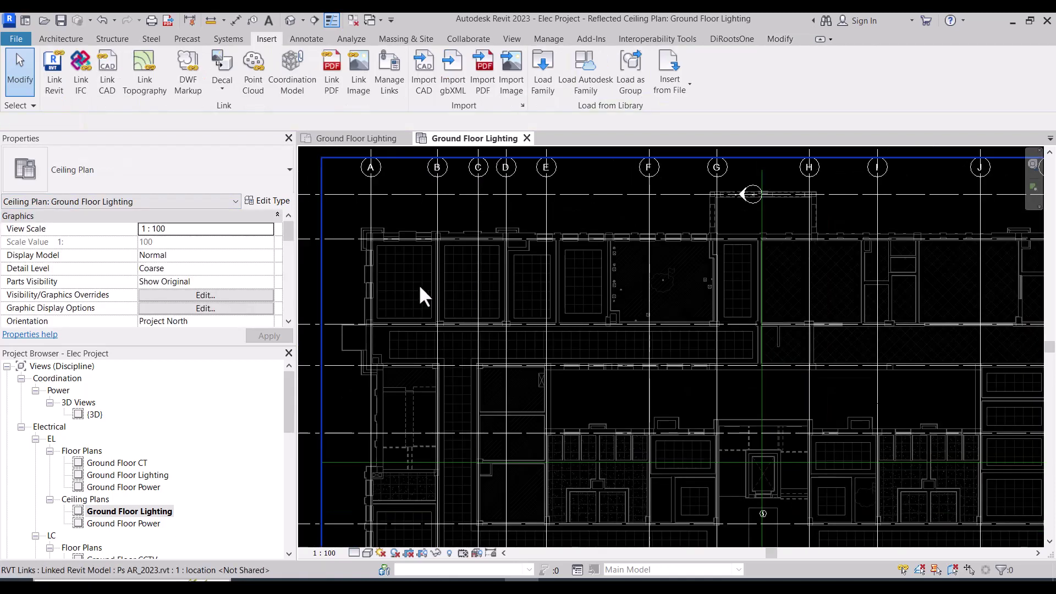
scroll(425, 286, "up", 1)
scroll(424, 287, "up", 1)
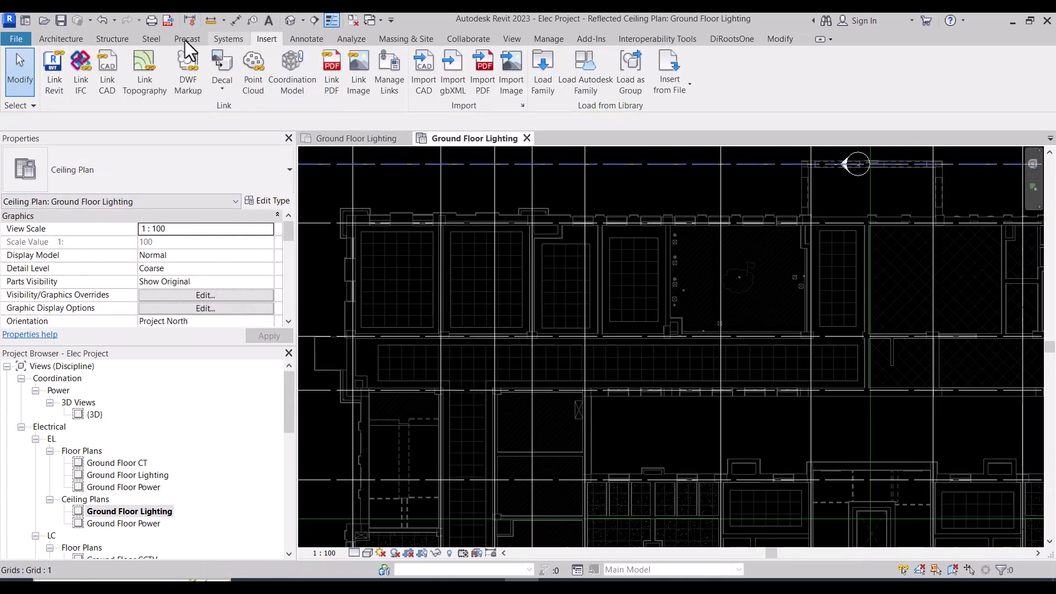
Step: Load all 13 .rfa families from the Desktop El folder into the project
left_click(544, 83)
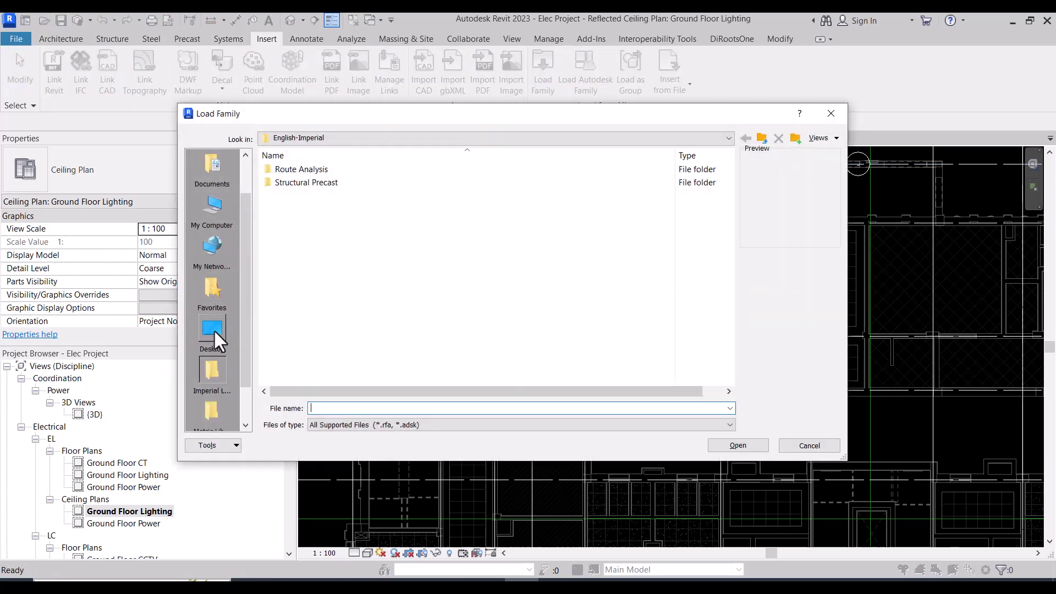
left_click(214, 329)
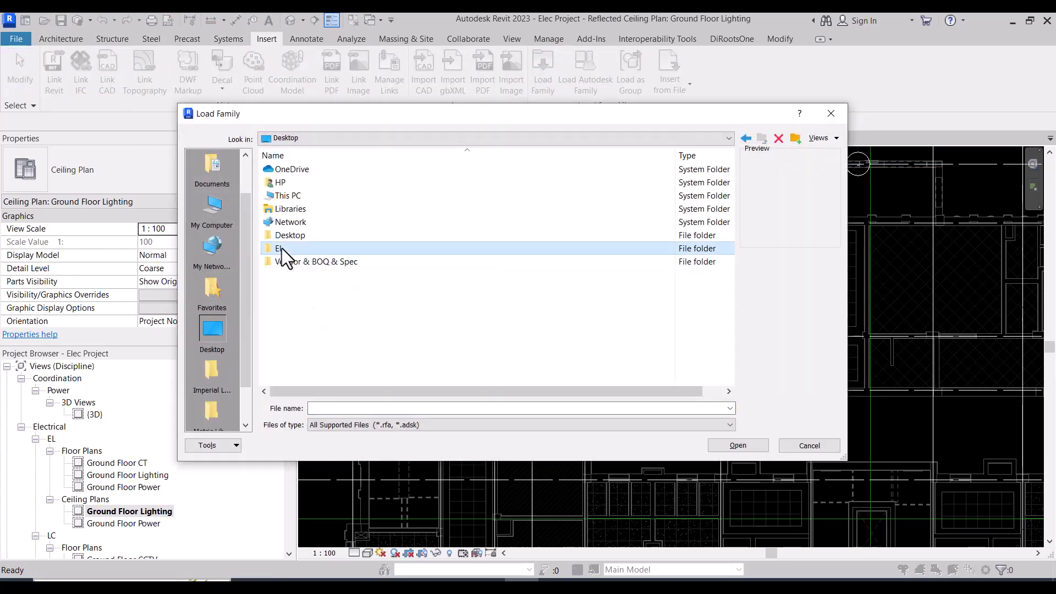
double_click(281, 249)
left_click_drag(377, 361, 316, 170)
left_click(744, 447)
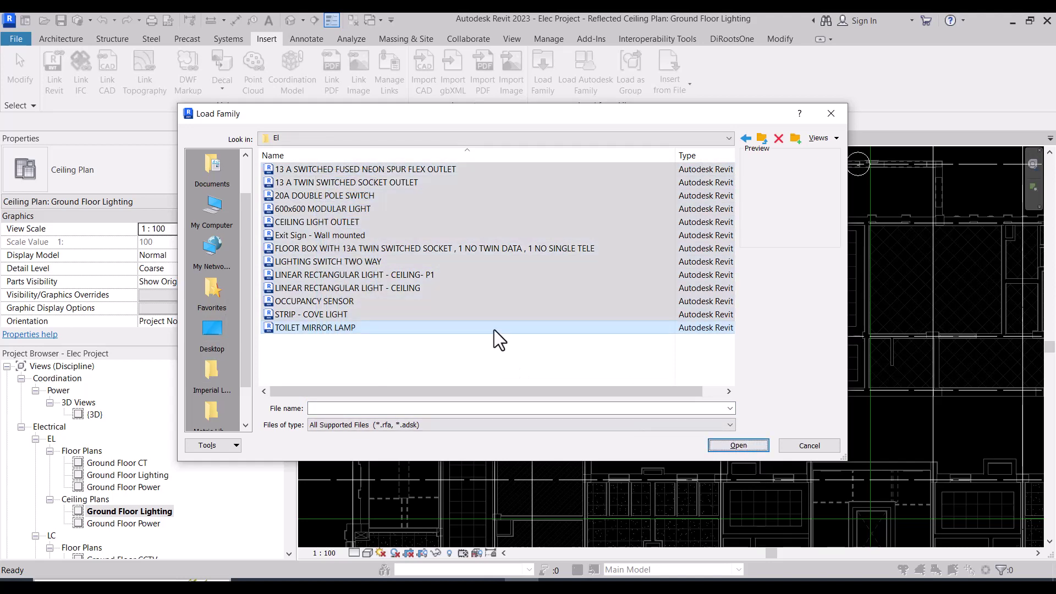
left_click(375, 328)
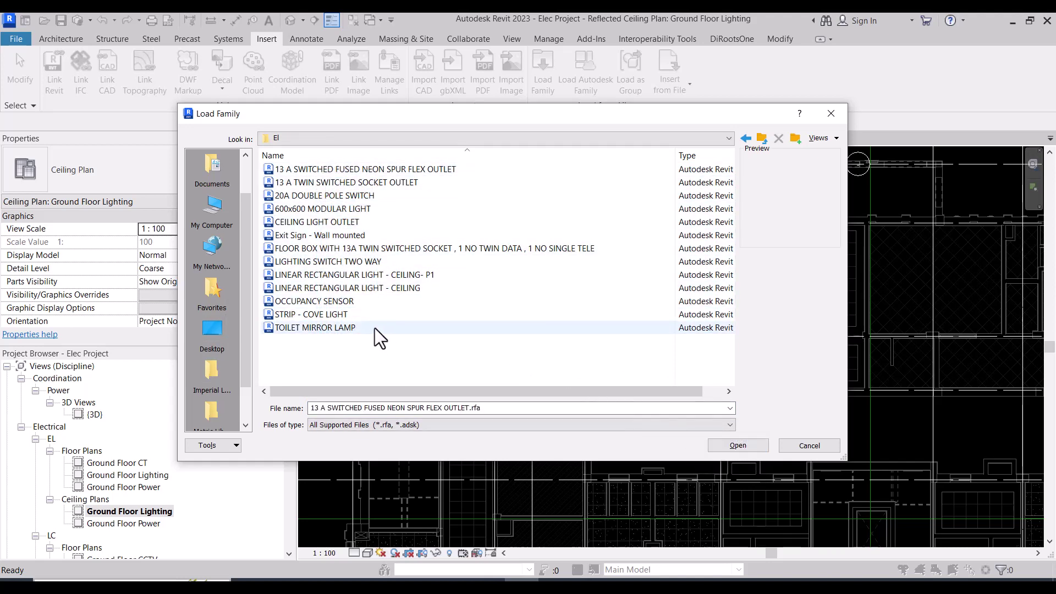
left_click(332, 170, "shift")
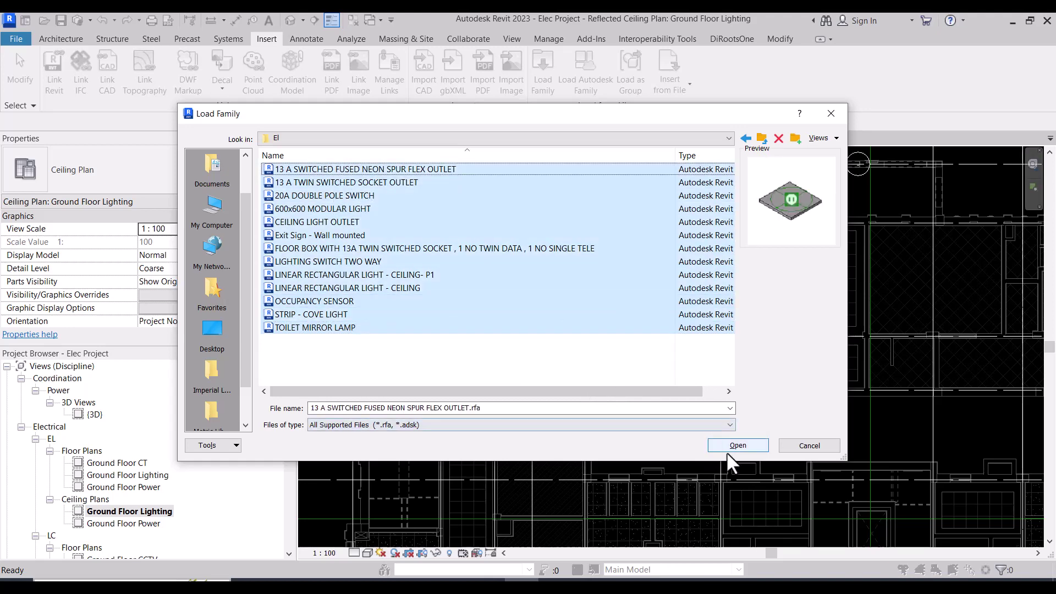
left_click(739, 446)
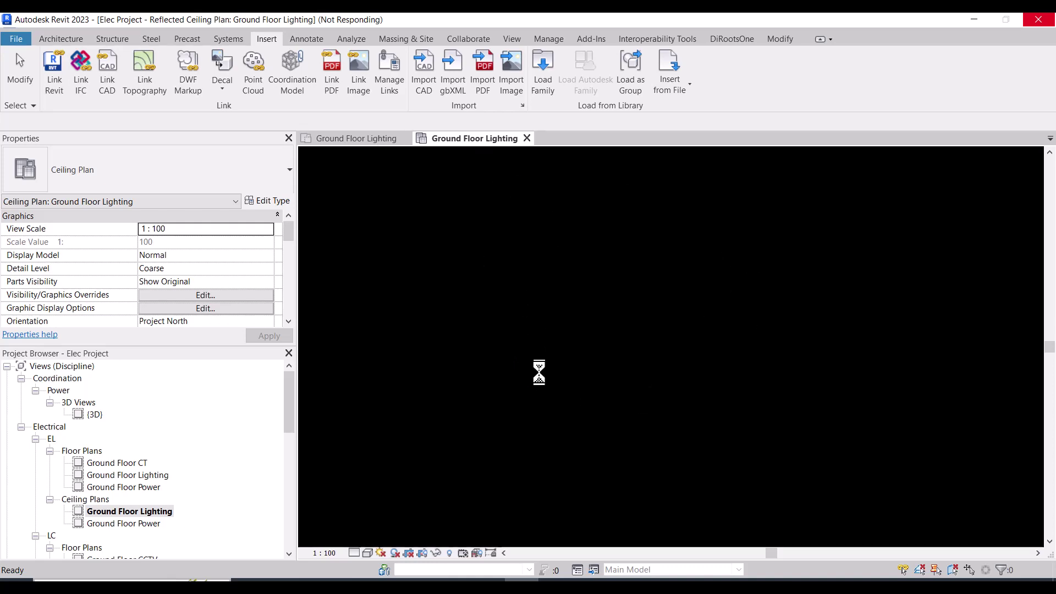
scroll(599, 368, "down", 2)
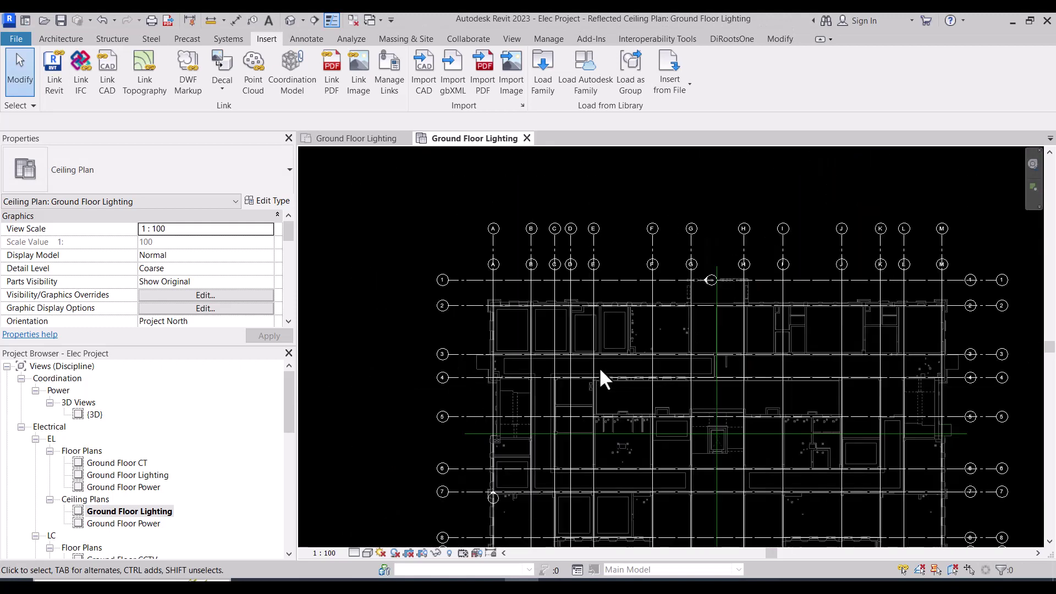
scroll(363, 275, "down", 1)
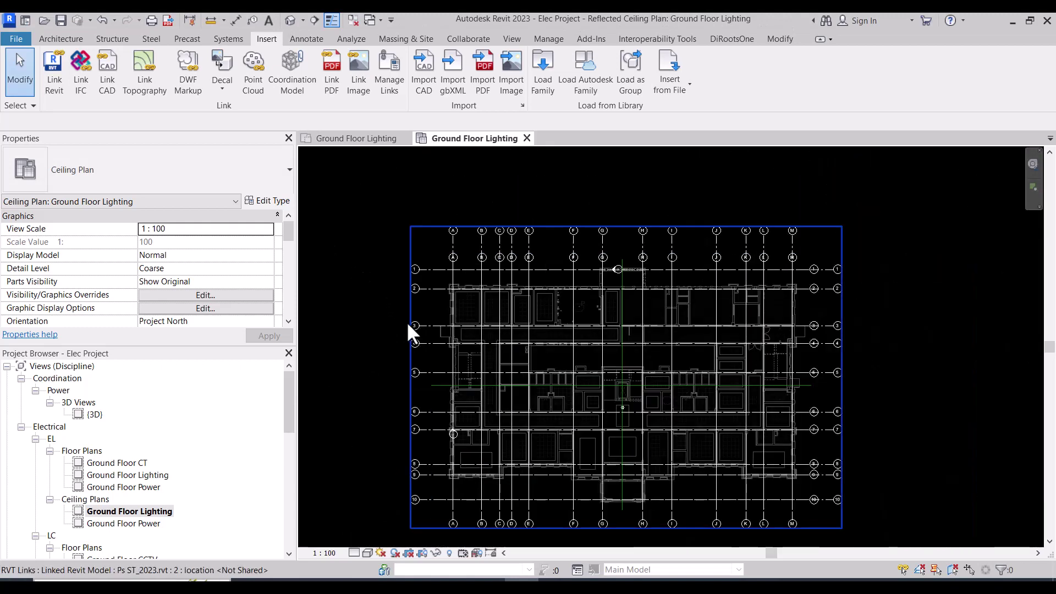
scroll(473, 316, "up", 1)
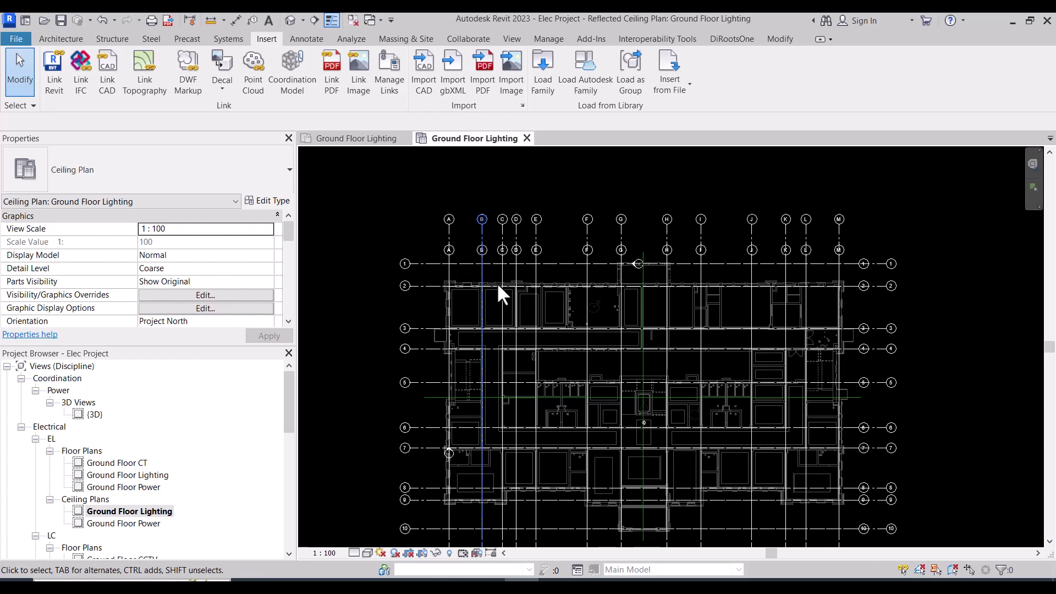
scroll(497, 282, "up", 1)
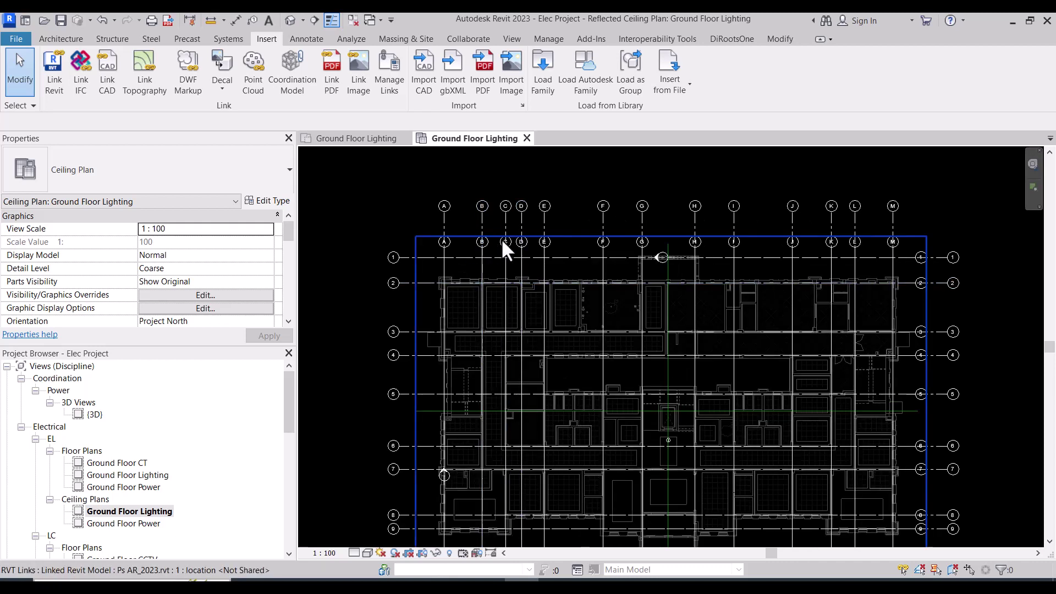
left_click(552, 247)
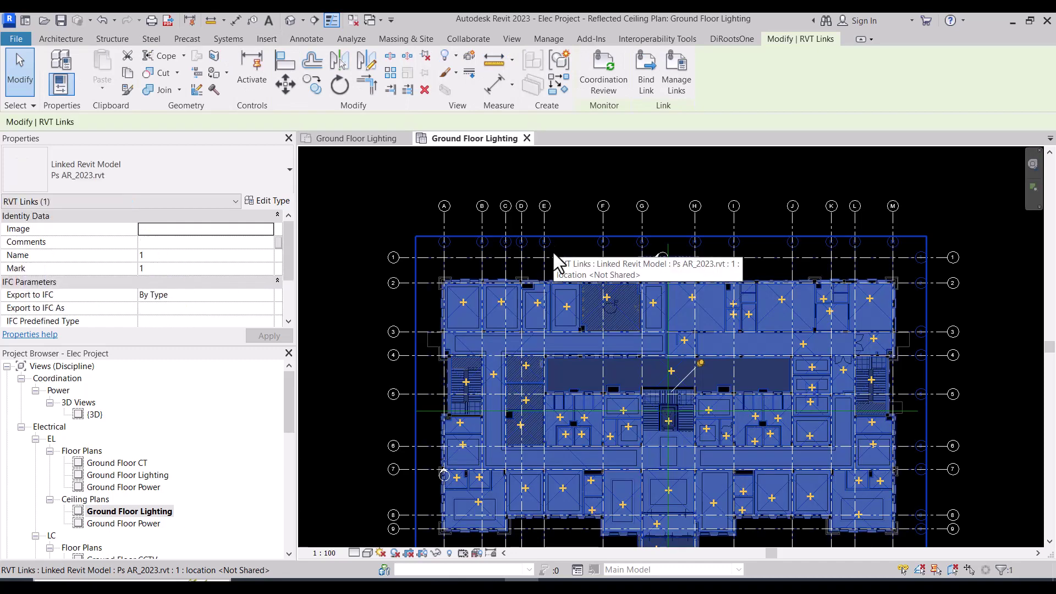
left_click(407, 243)
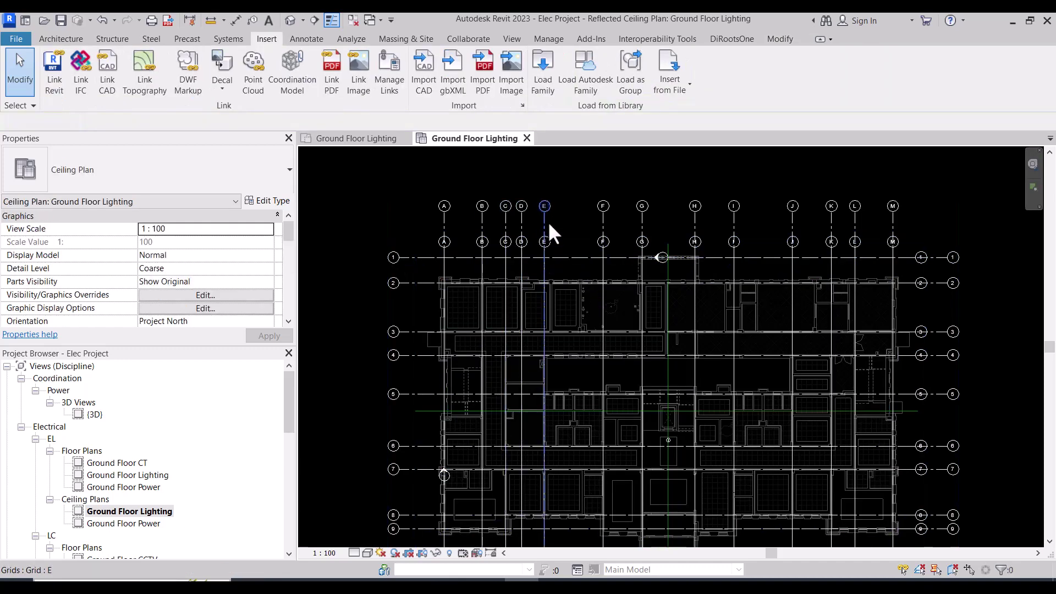
Step: Switch the Ps AR_2023.rvt link to Custom display with Custom annotation categories
key("v")
key("g")
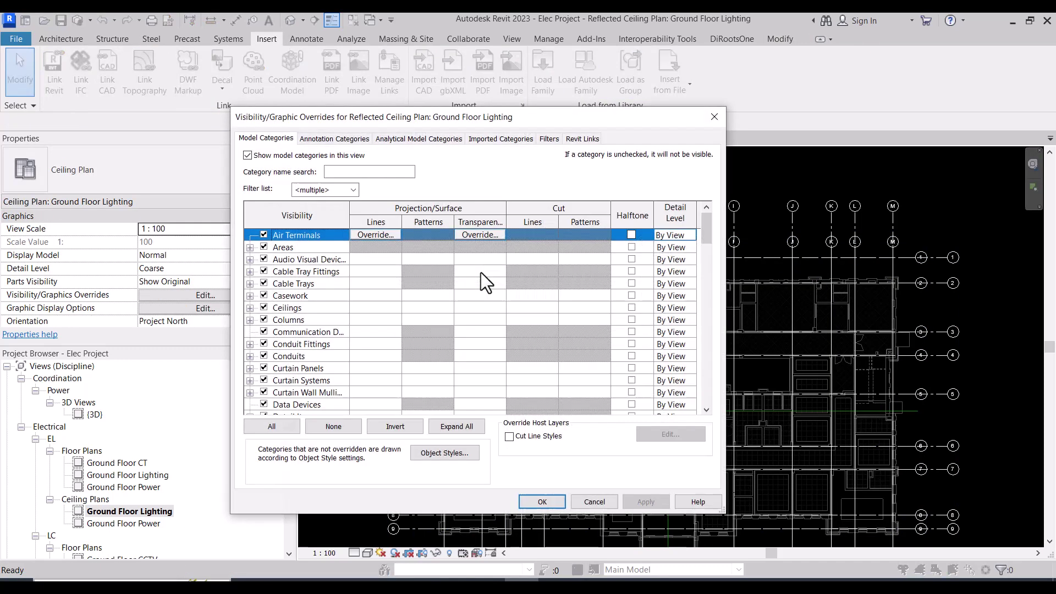
left_click(582, 139)
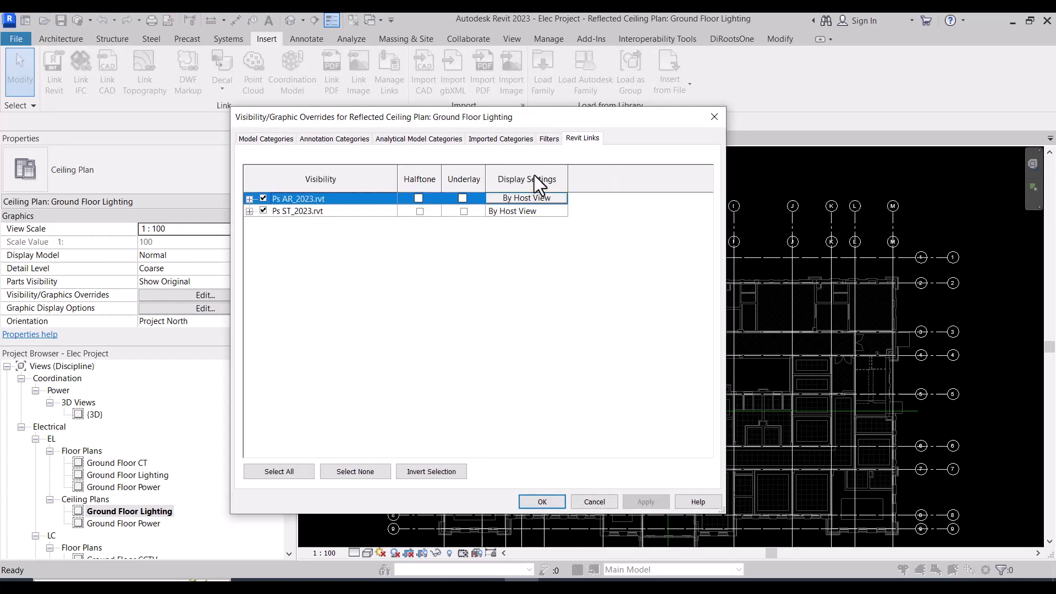
left_click(525, 198)
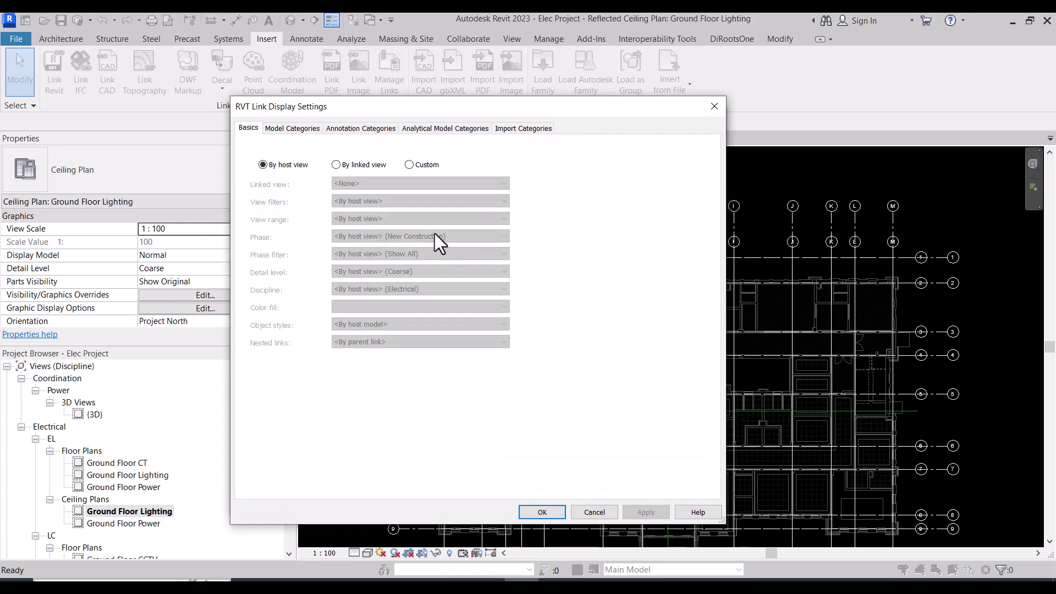
left_click(410, 165)
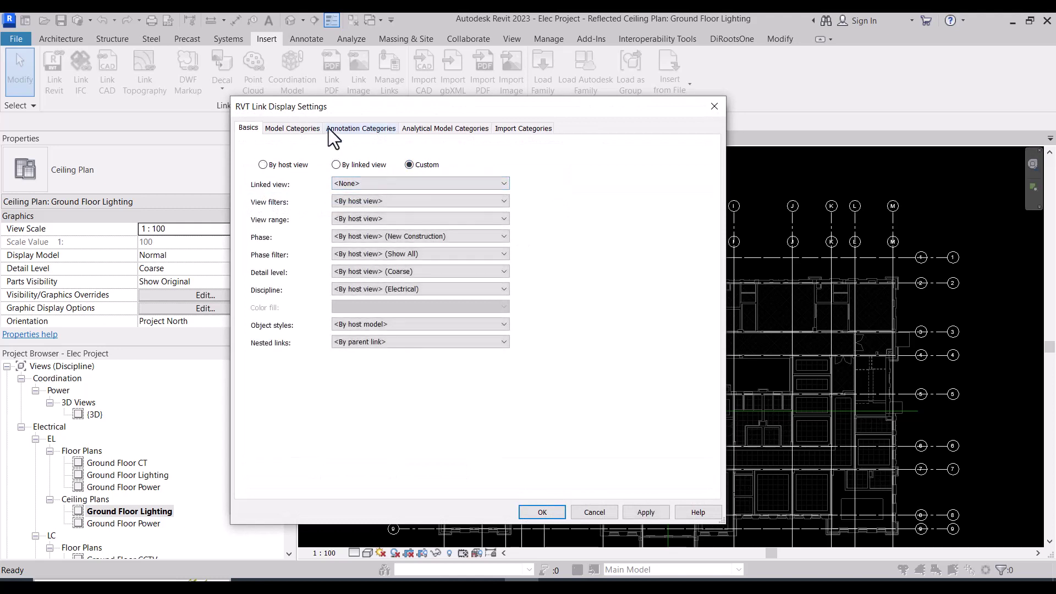
left_click(352, 129)
left_click(405, 150)
left_click(404, 164)
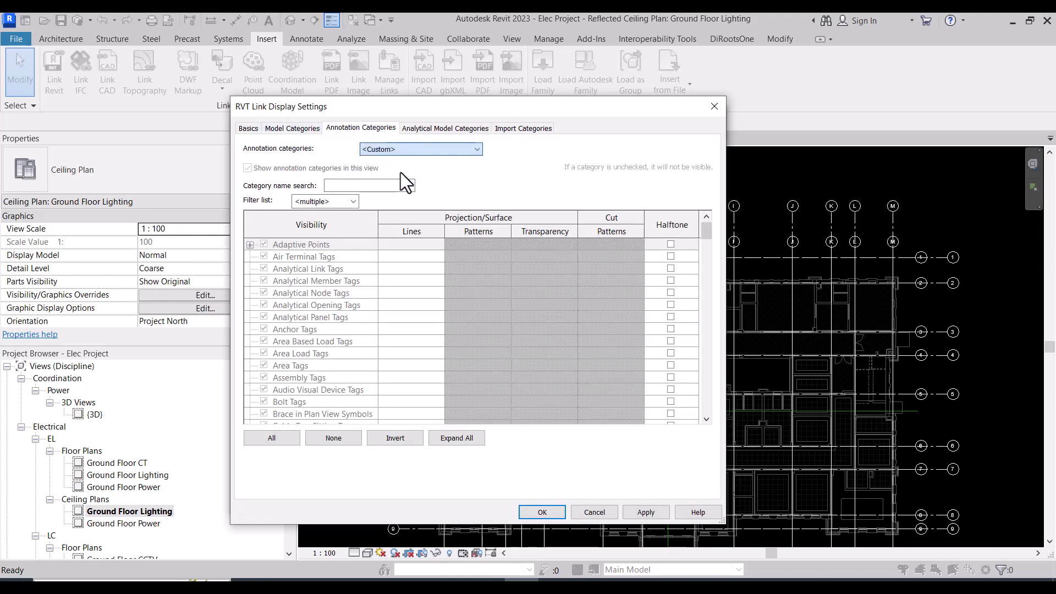
Step: Uncheck Grids for the Ps AR_2023.rvt link and confirm both dialogs
left_click(328, 303)
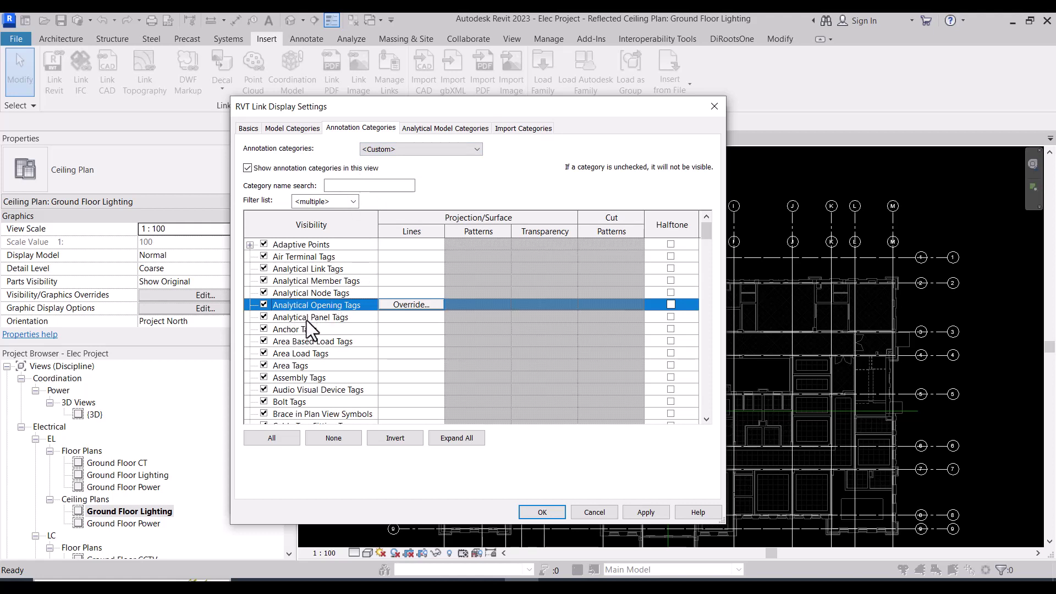
key("m")
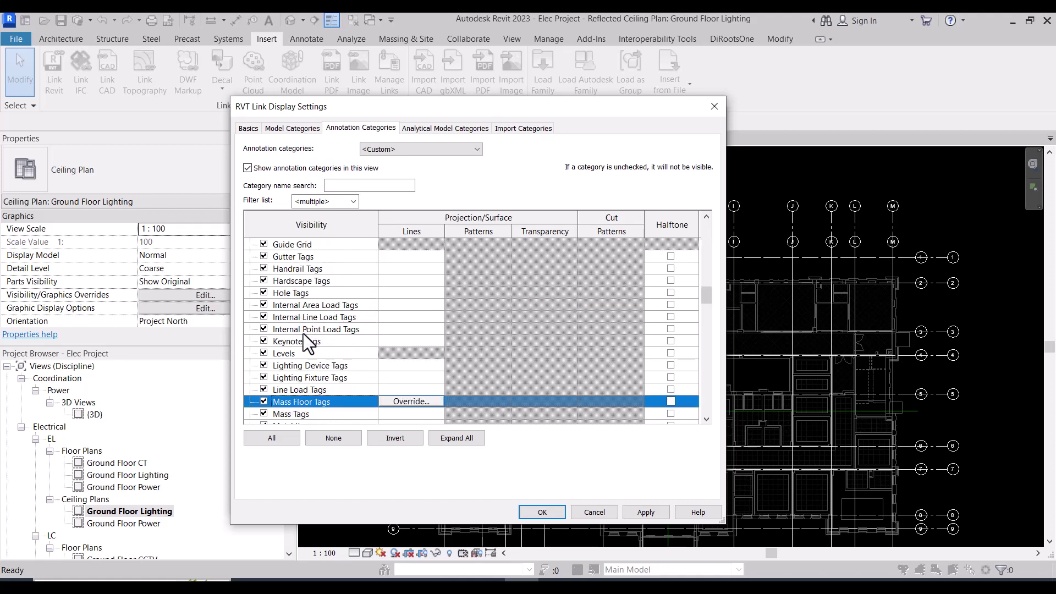
scroll(272, 389, "down", 1)
left_click(263, 389)
left_click(312, 307)
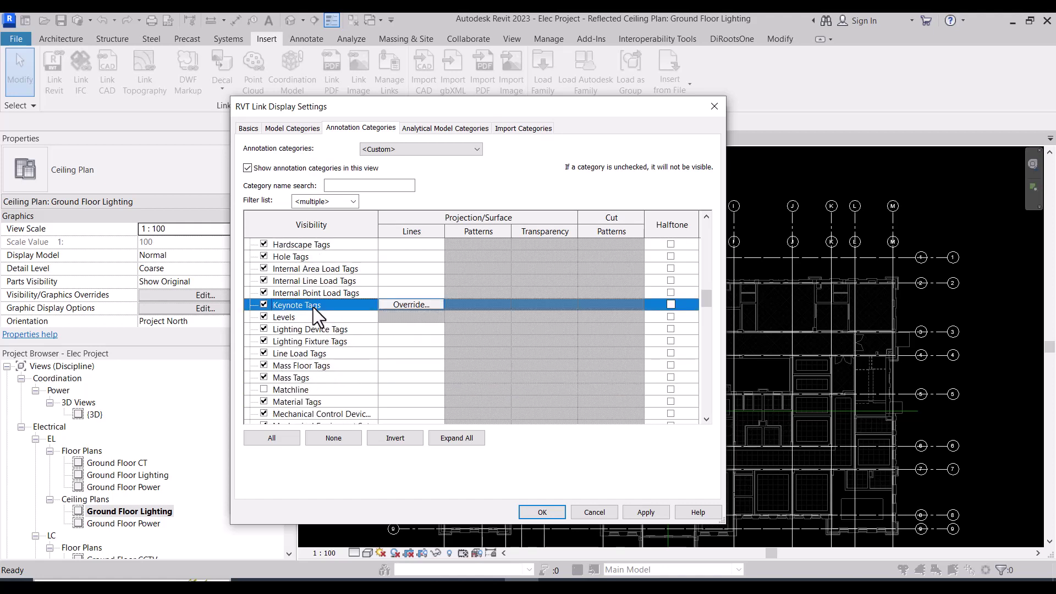
key("g")
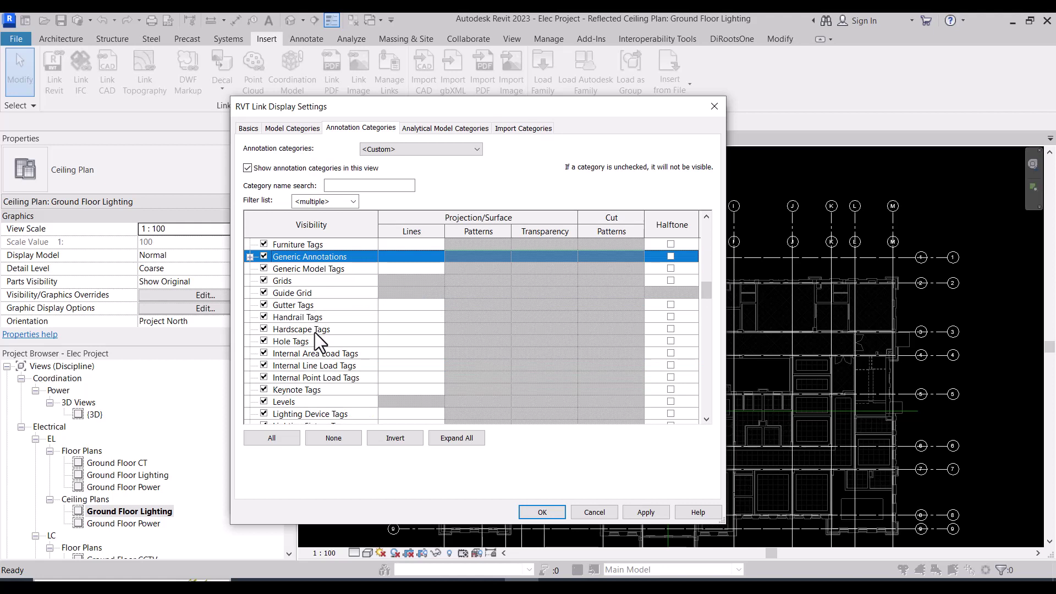
left_click(262, 281)
left_click(539, 511)
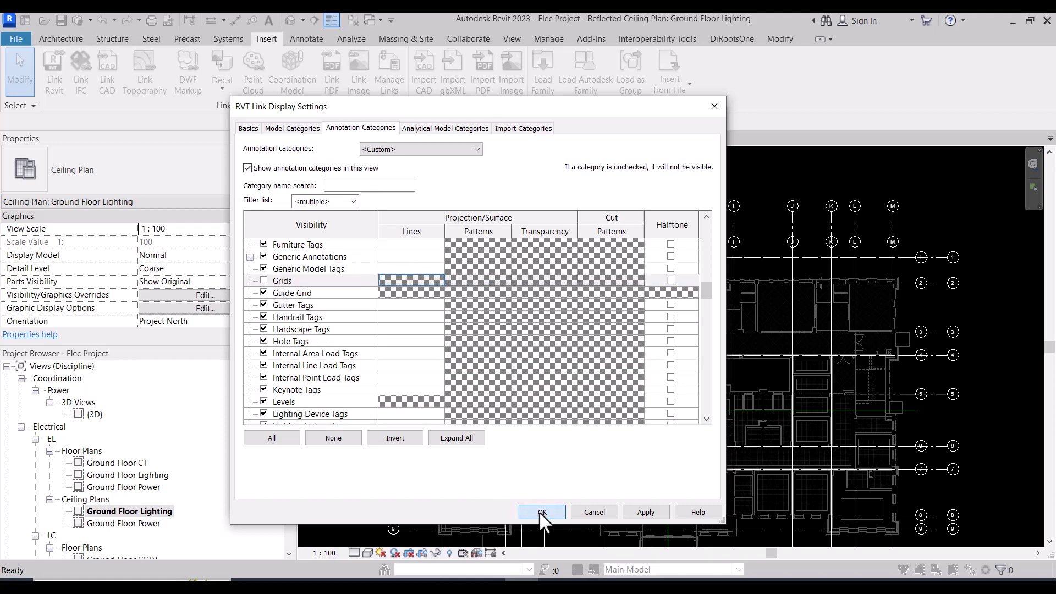
left_click(542, 503)
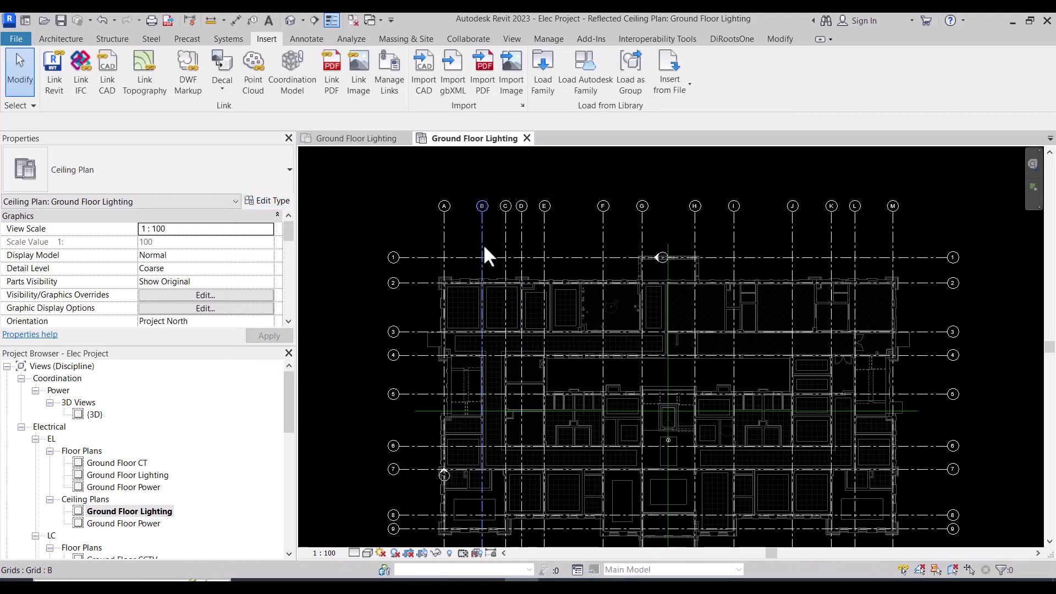
Step: Set the Ps ST_2023.rvt link to Custom display with Custom annotation categories via VV
scroll(500, 234, "down", 1)
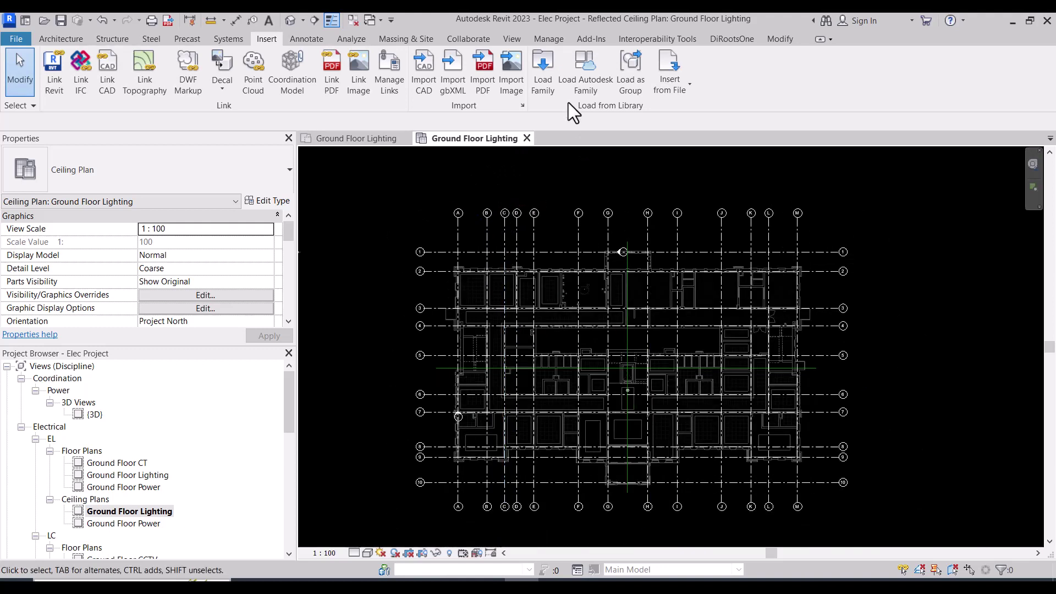
key("v")
key("v")
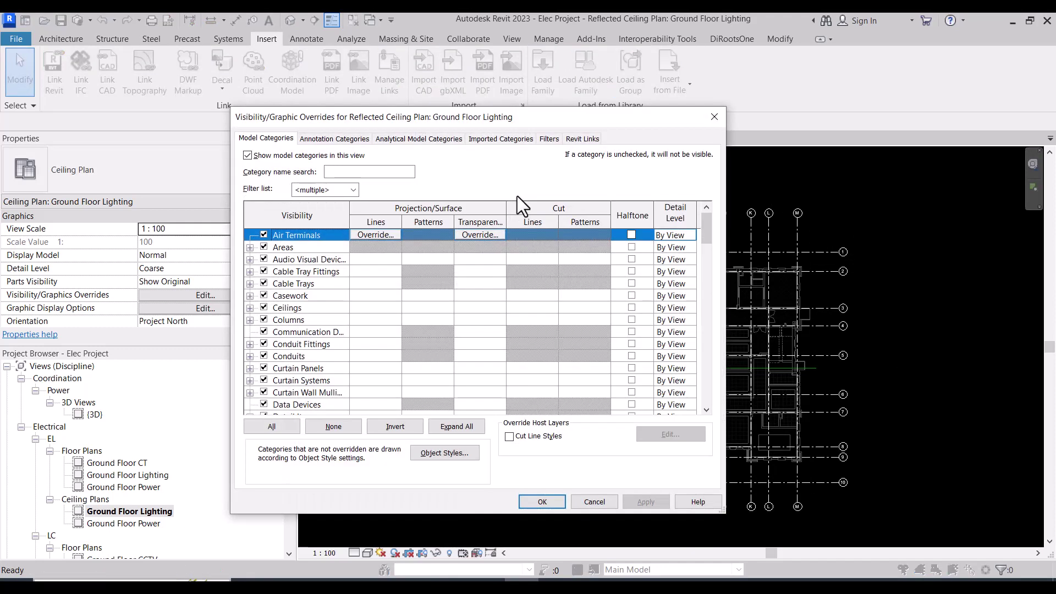
left_click(581, 138)
left_click(516, 212)
left_click(516, 212)
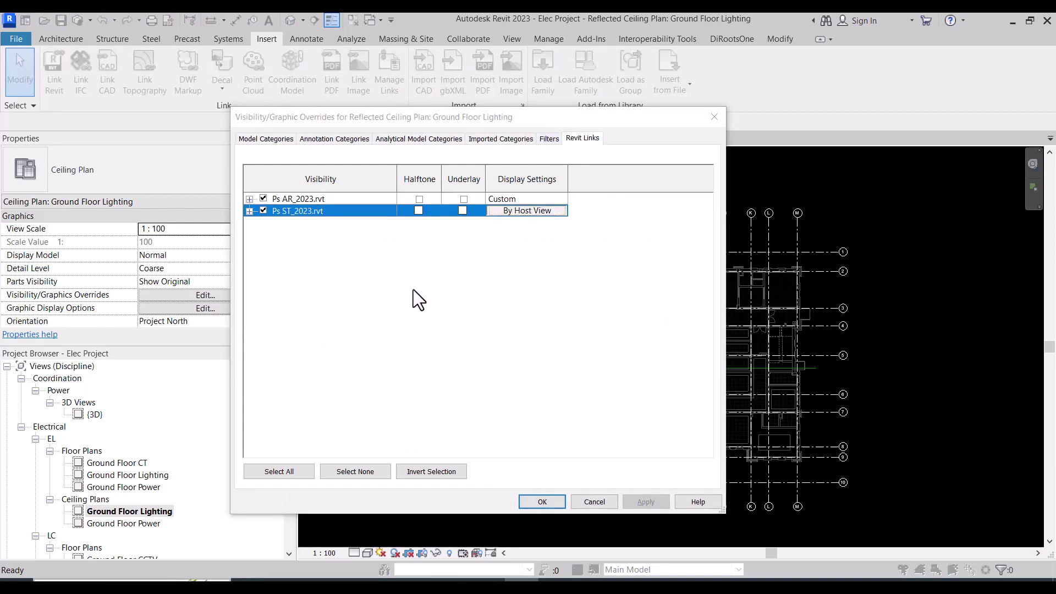
left_click(421, 165)
left_click(355, 130)
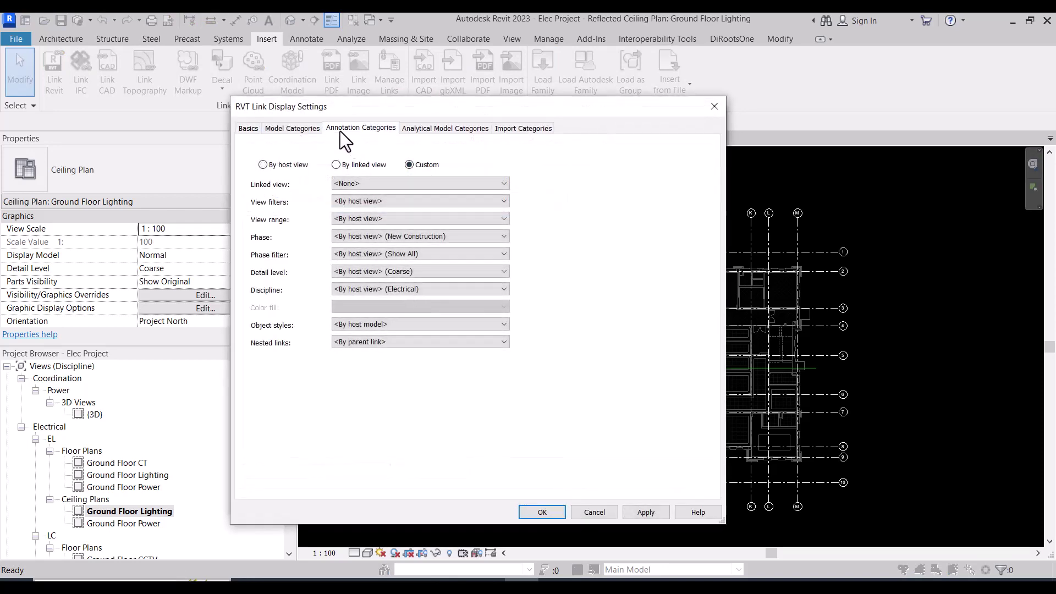
left_click(380, 149)
left_click(384, 171)
Step: Uncheck Grids, Scope Boxes and Matchline for the Ps ST_2023.rvt link and confirm
left_click(347, 292)
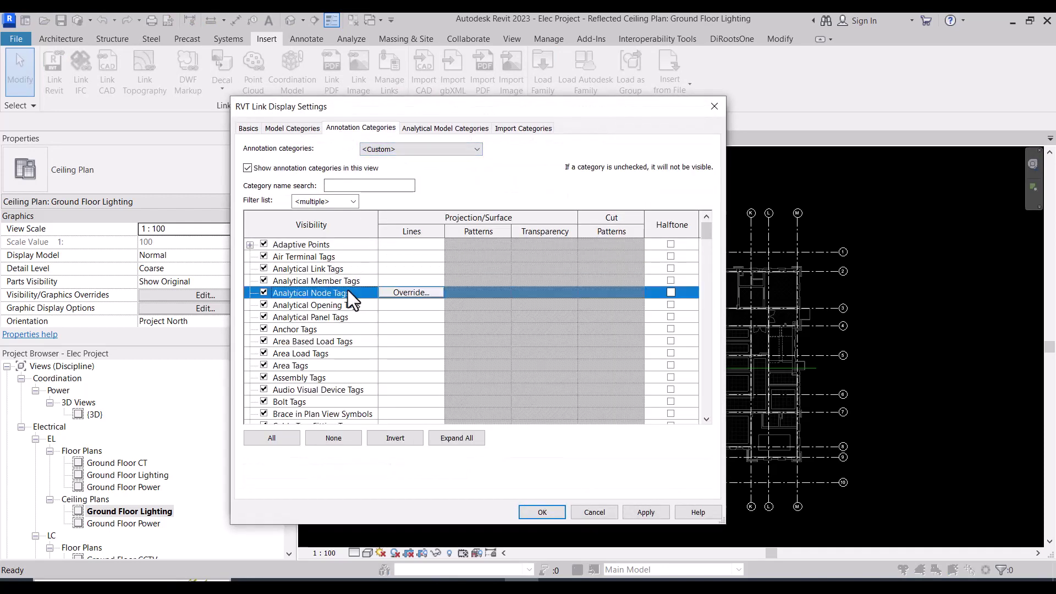
key("g")
scroll(330, 342, "down", 1)
scroll(322, 360, "down", 1)
left_click(263, 389)
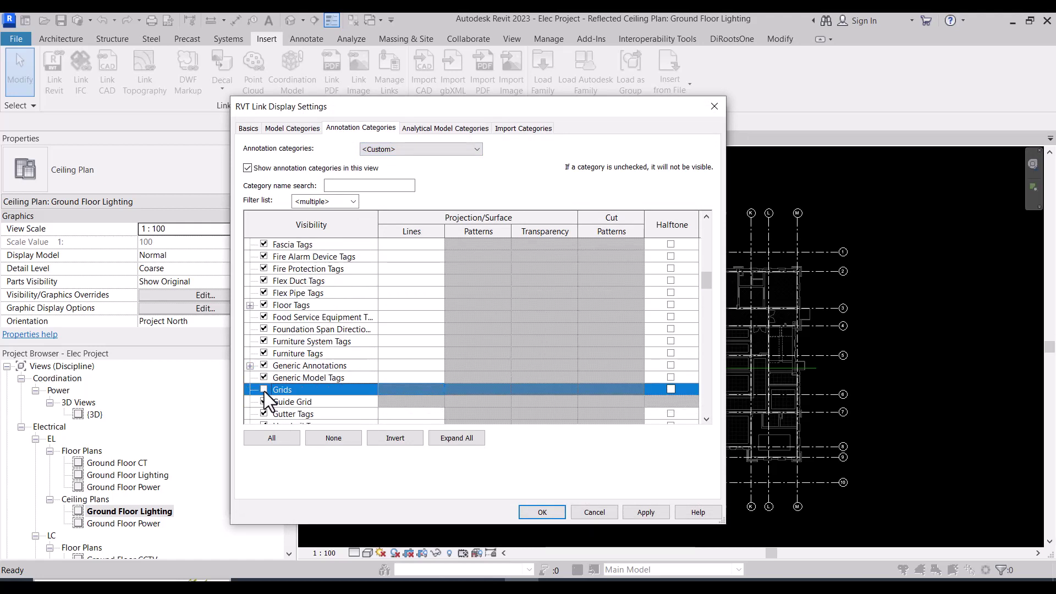
left_click(305, 317)
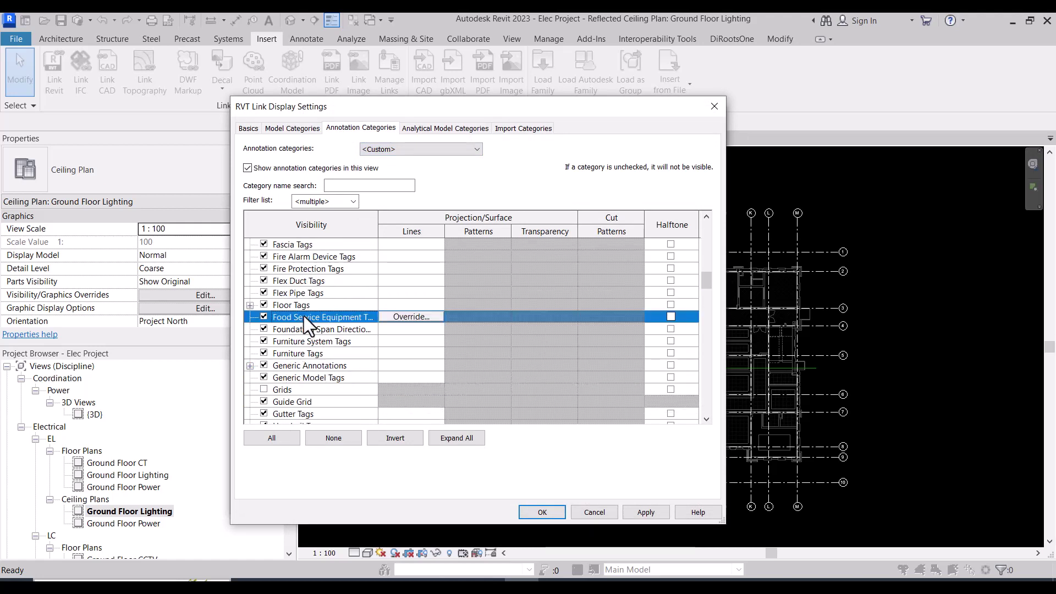
key("s")
scroll(298, 356, "down", 2)
left_click(264, 390)
left_click(315, 329)
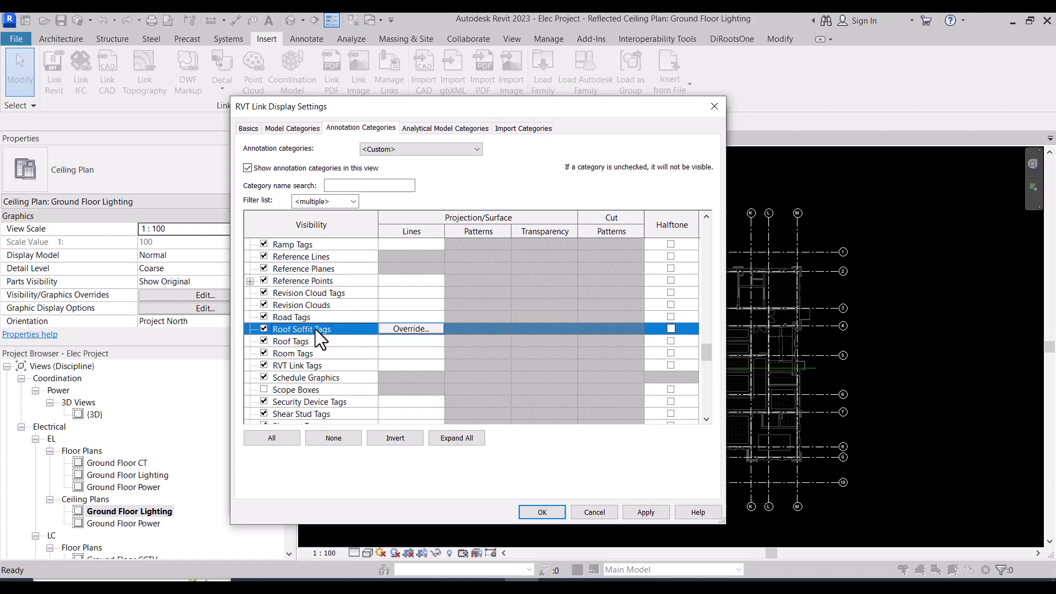
key("m")
left_click(264, 280)
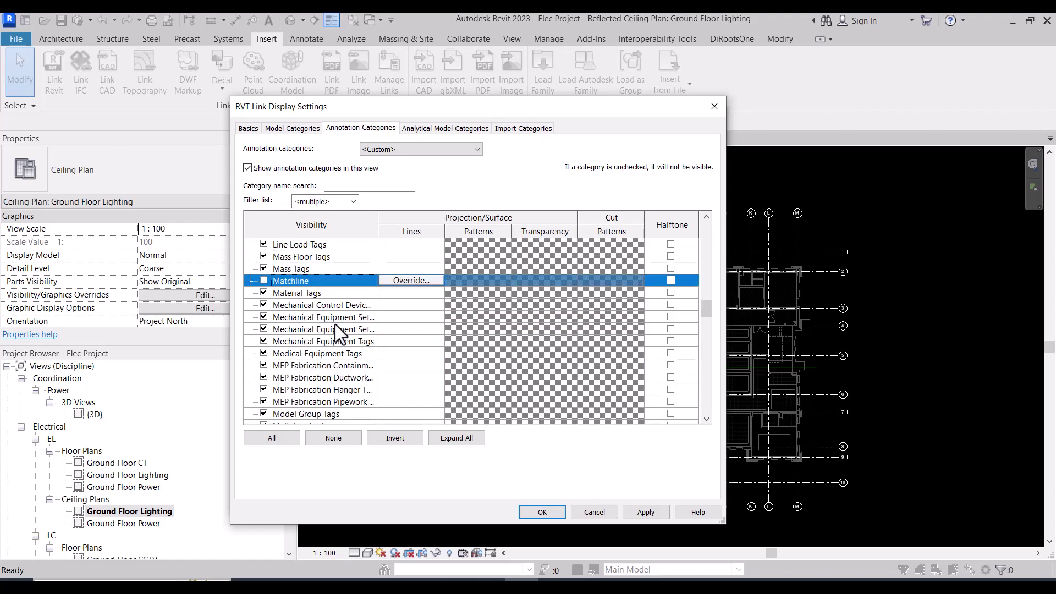
left_click(539, 509)
left_click(531, 505)
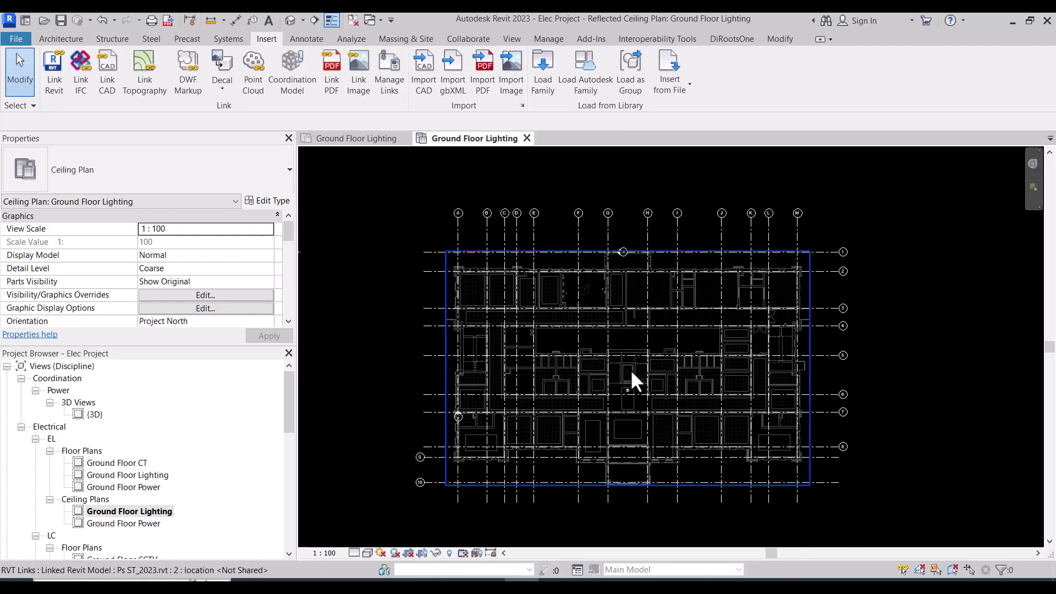
scroll(631, 368, "up", 3)
scroll(556, 370, "down", 2)
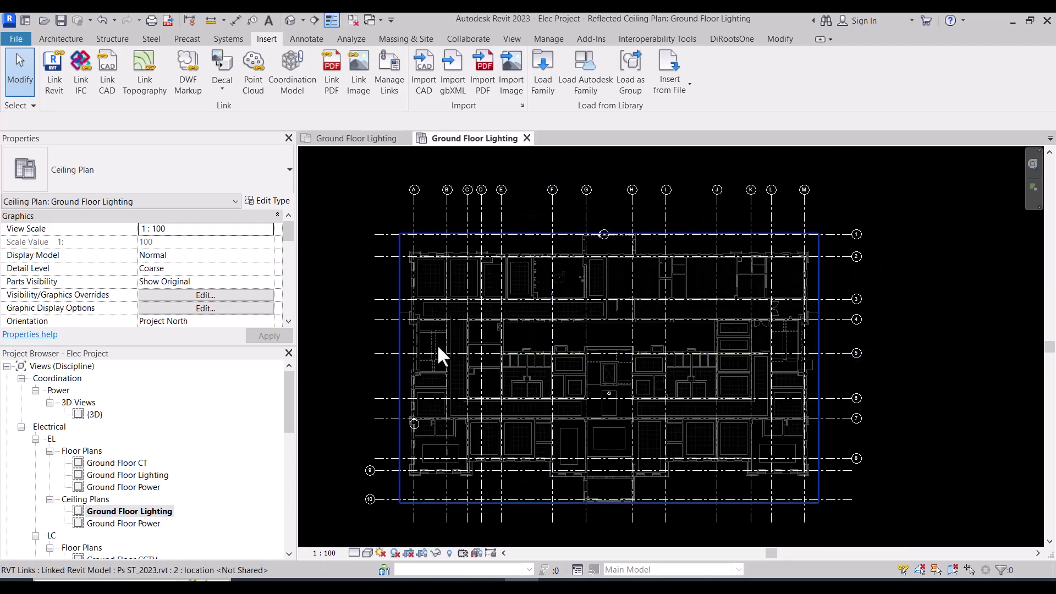
key("v")
key("g")
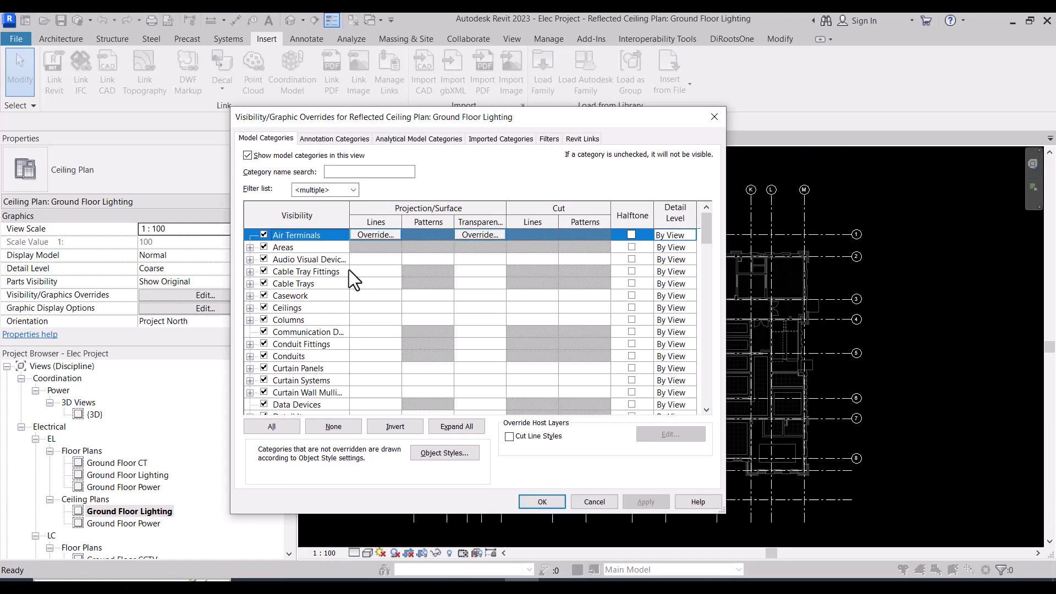
left_click(331, 138)
left_click(316, 291)
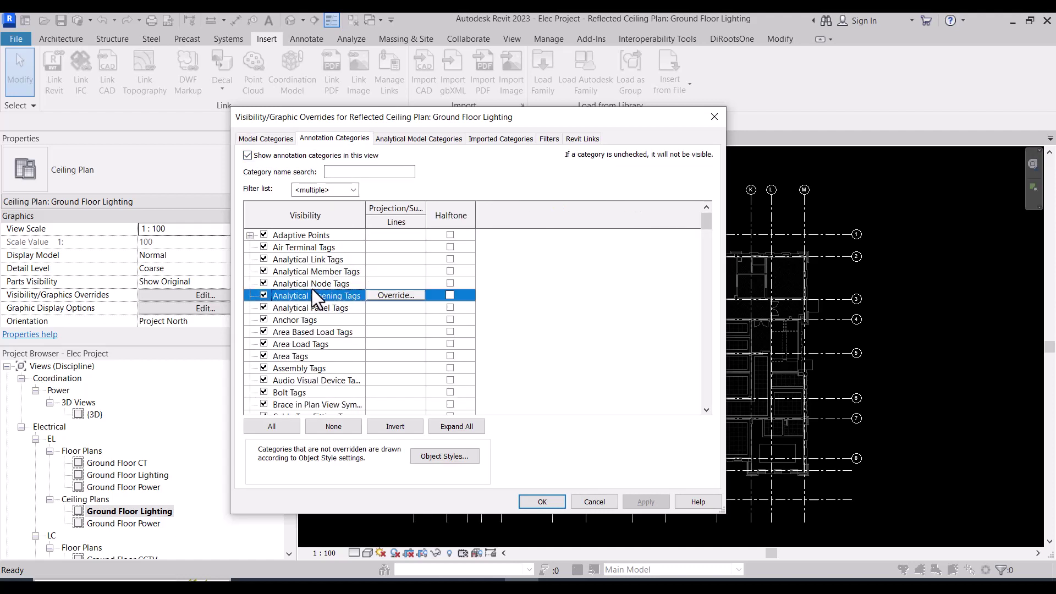
key("g")
left_click(454, 345)
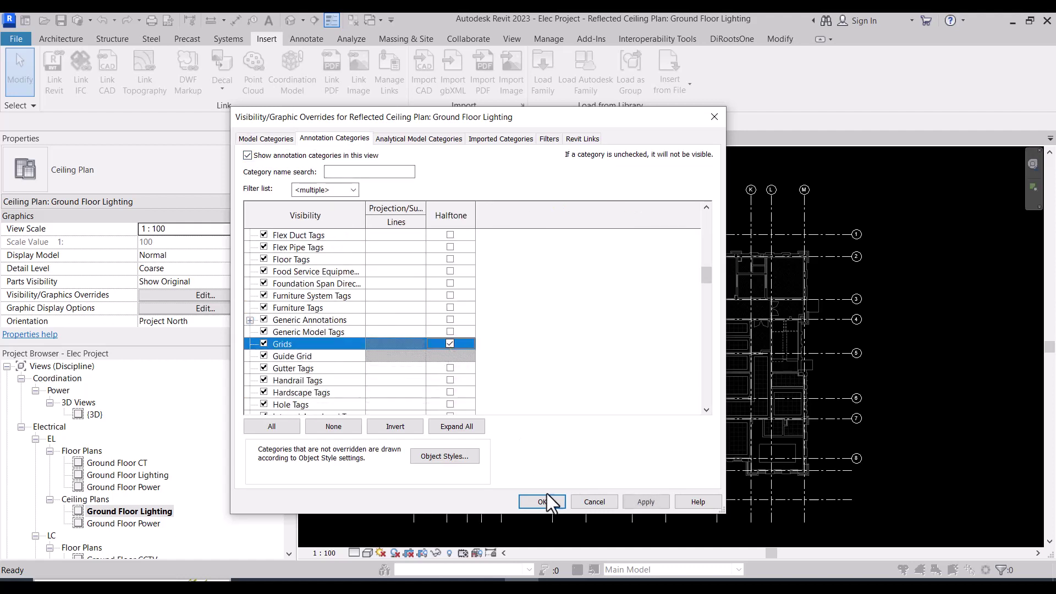
left_click(542, 502)
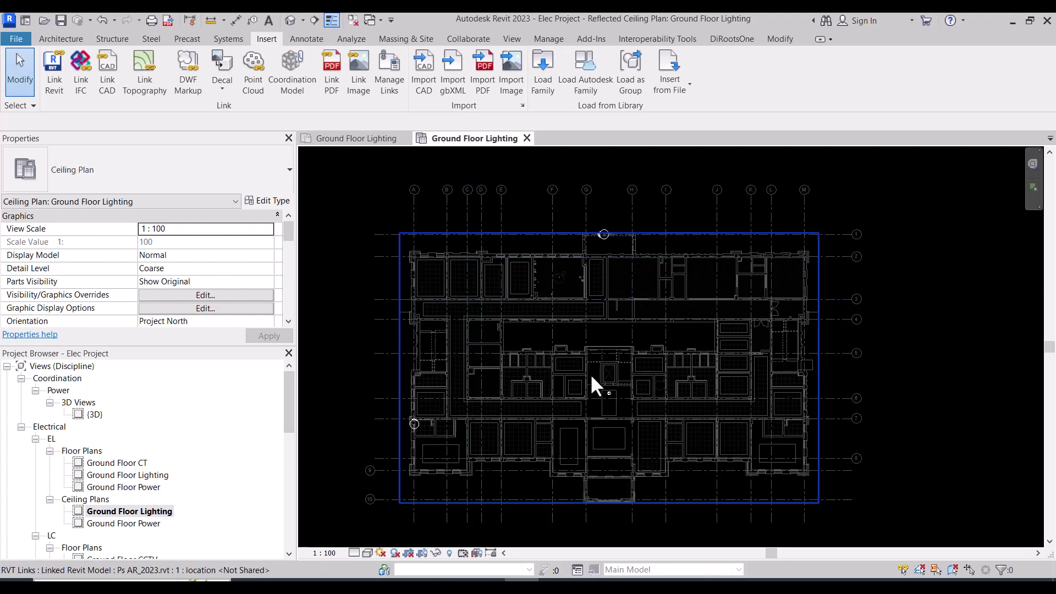
key("z")
key("f")
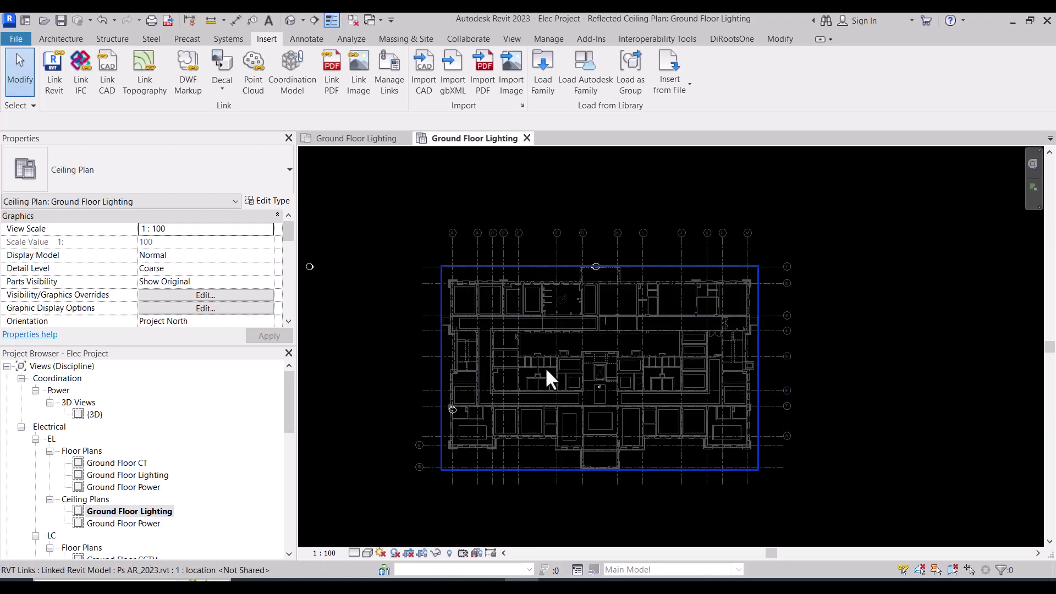
scroll(546, 367, "down", 1)
left_click_drag(402, 226, 411, 259)
scroll(536, 308, "down", 1)
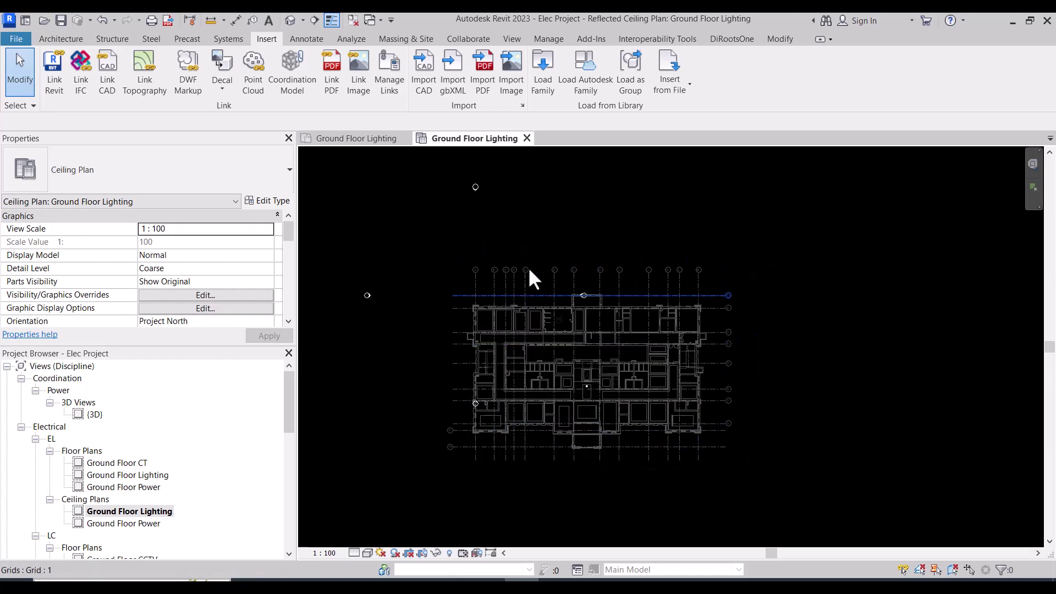
scroll(541, 257, "up", 2)
scroll(541, 256, "down", 1)
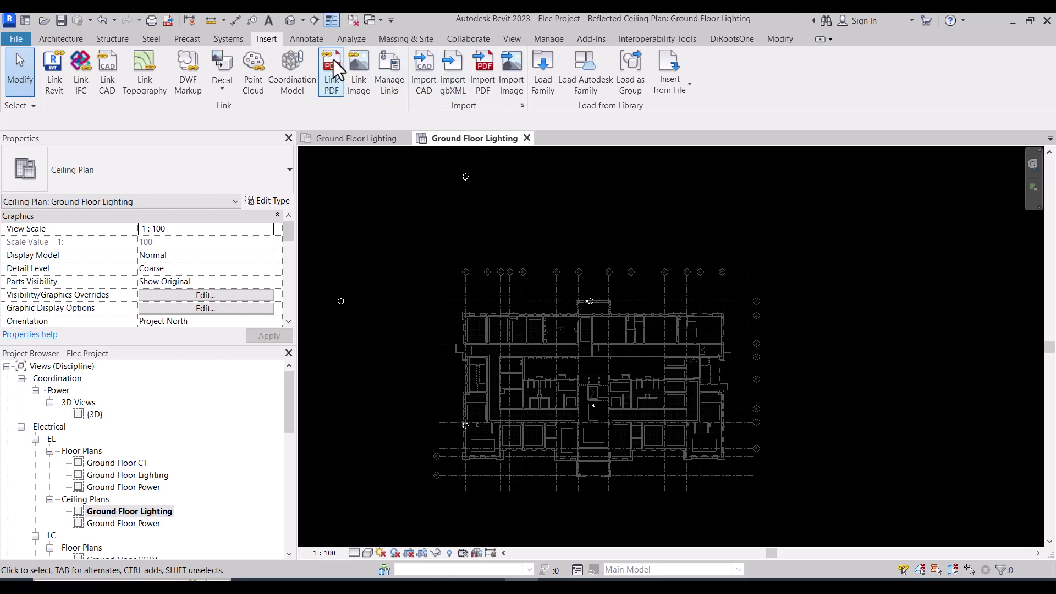
Step: Link EL-Lighting.dwg into the Ground Floor Lighting ceiling plan, current view only
left_click(101, 81)
left_click(219, 158)
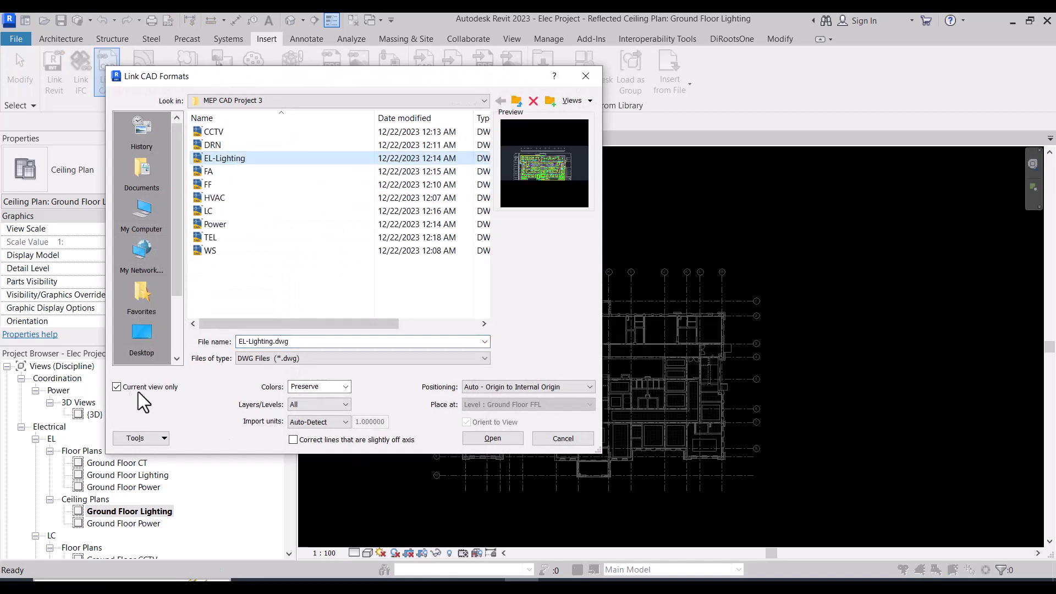
left_click(493, 438)
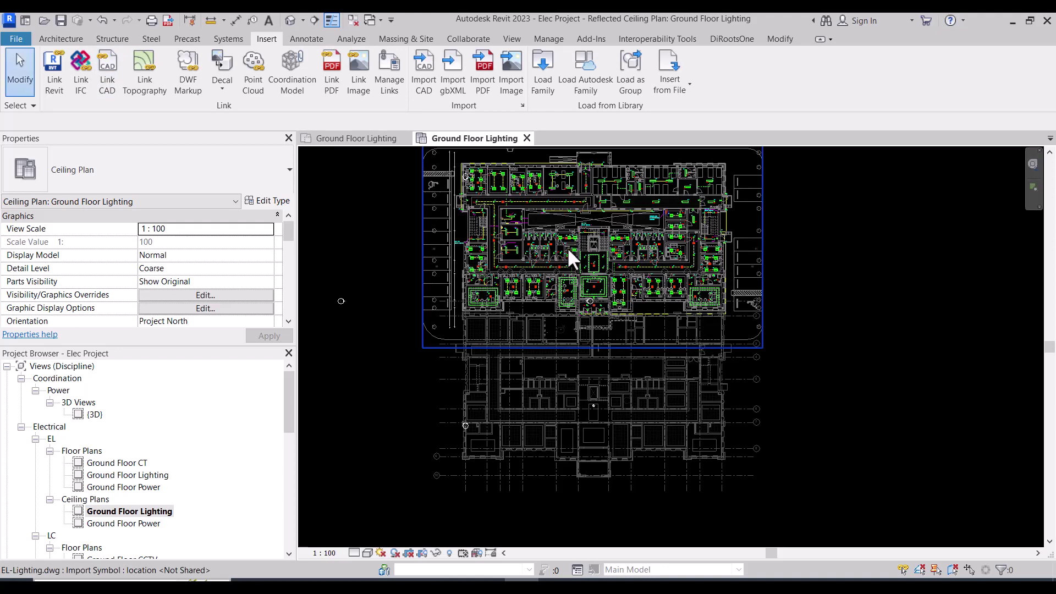
Step: Select the linked EL-Lighting drawing
left_click(644, 292)
scroll(674, 324, "down", 2)
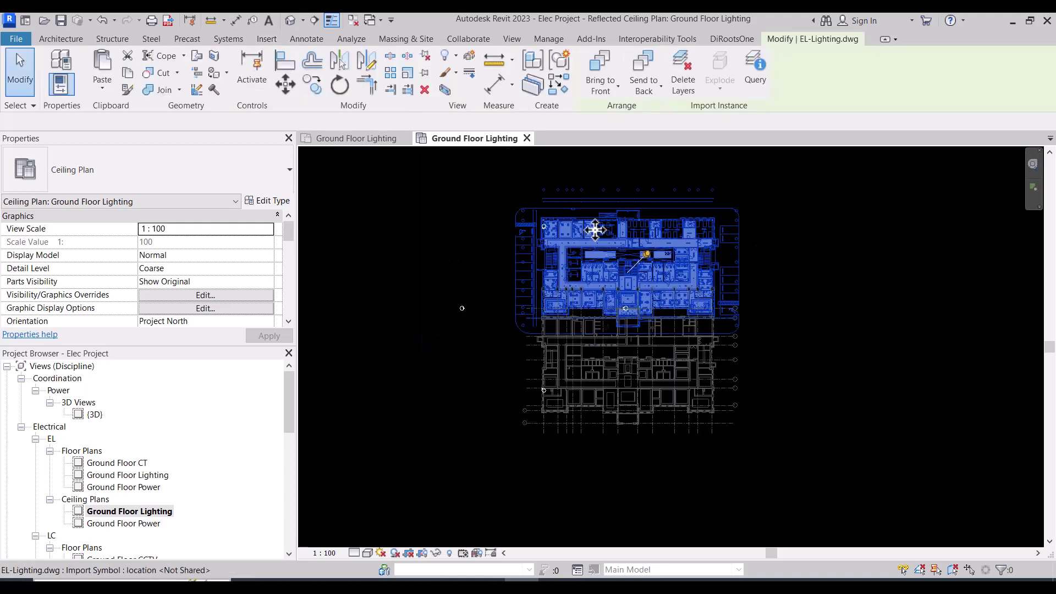
left_click(641, 255)
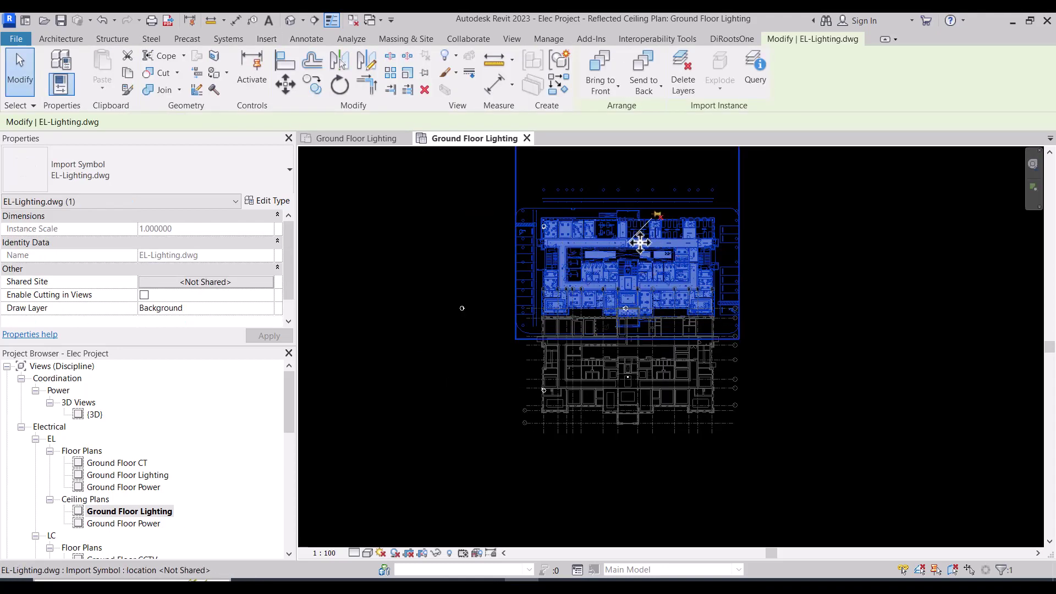
scroll(563, 196, "up", 1)
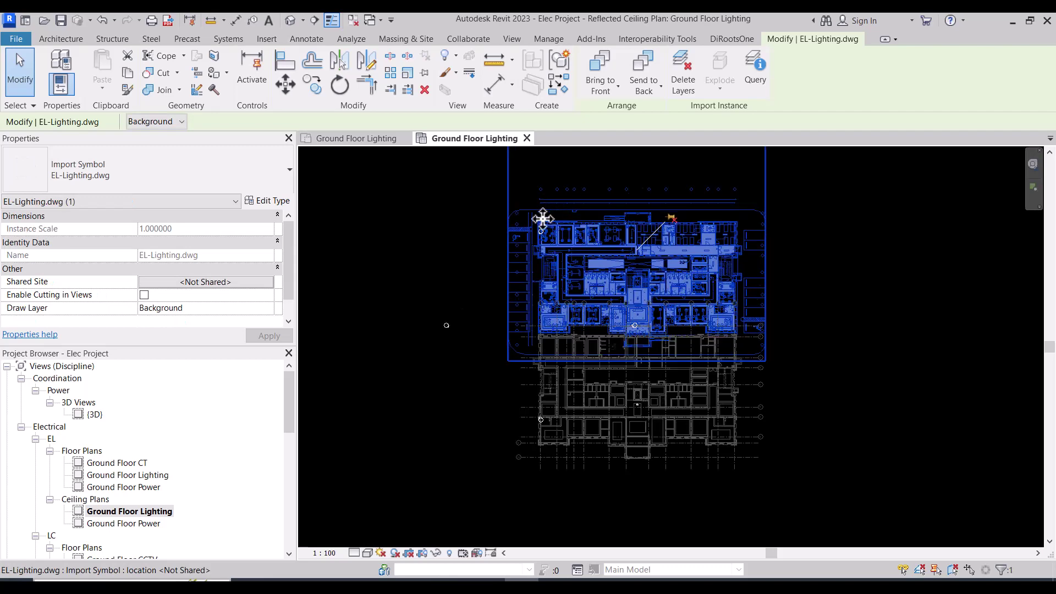
scroll(543, 219, "up", 4)
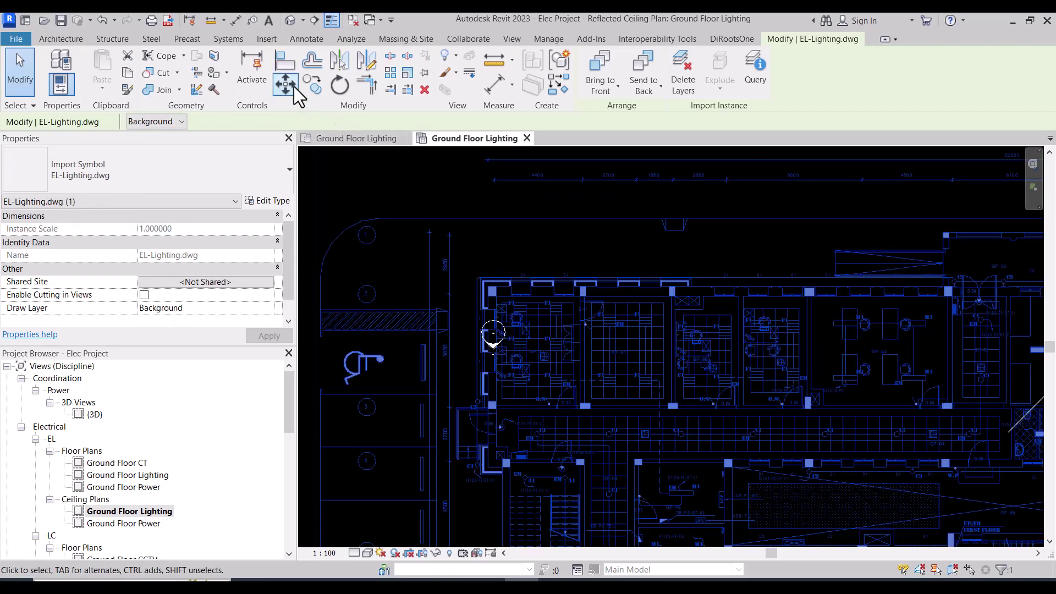
Step: Move the EL-Lighting drawing from its corner onto the matching structural corner
left_click(286, 84)
scroll(484, 283, "up", 5)
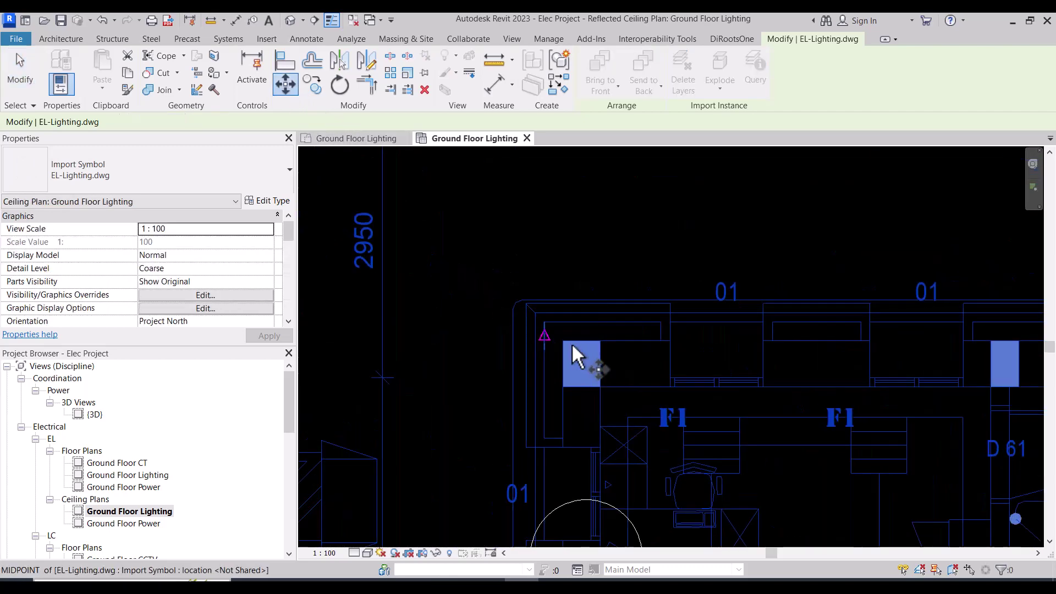
left_click(573, 344)
scroll(547, 259, "down", 5)
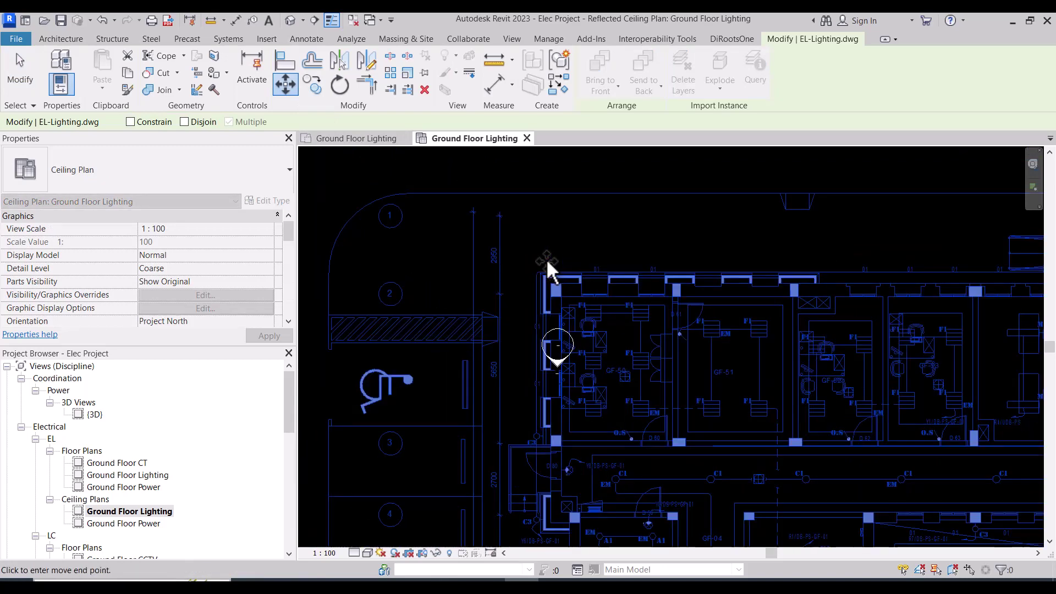
scroll(547, 262, "down", 3)
scroll(547, 270, "down", 3)
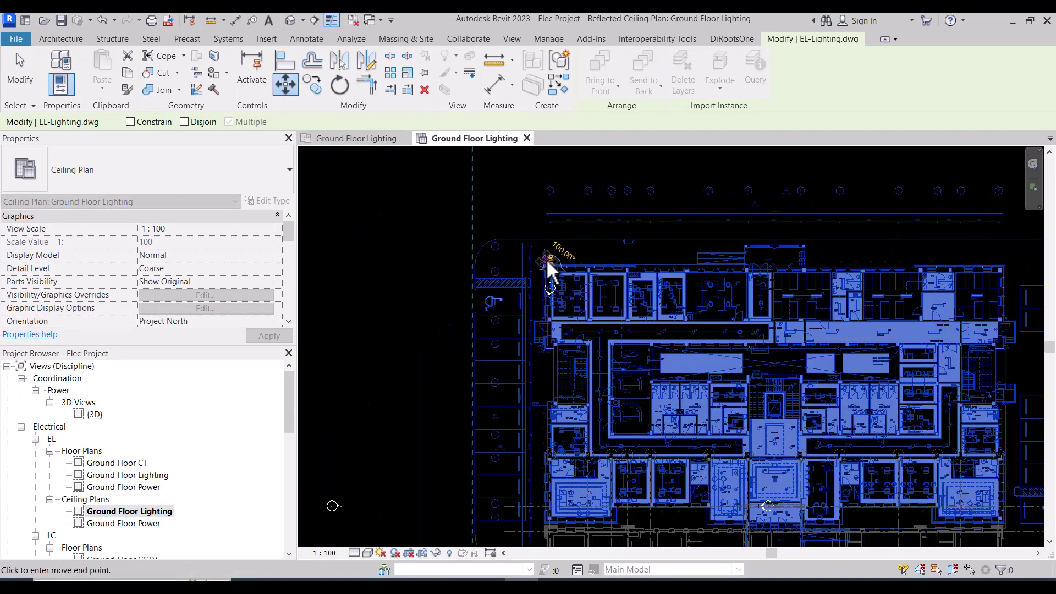
scroll(567, 495, "down", 2)
scroll(553, 490, "up", 3)
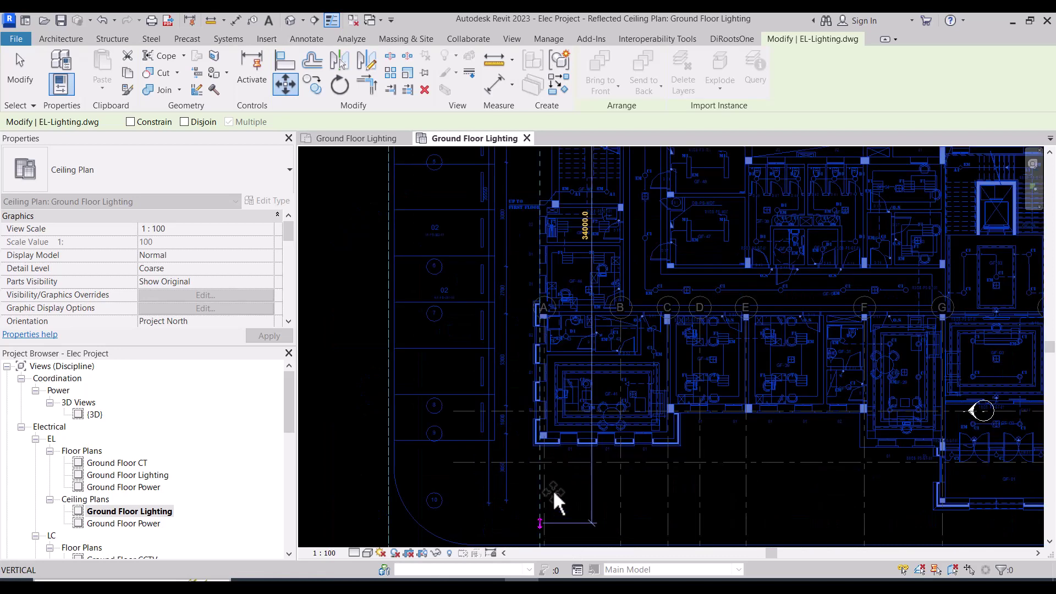
scroll(553, 487, "up", 3)
scroll(512, 385, "up", 4)
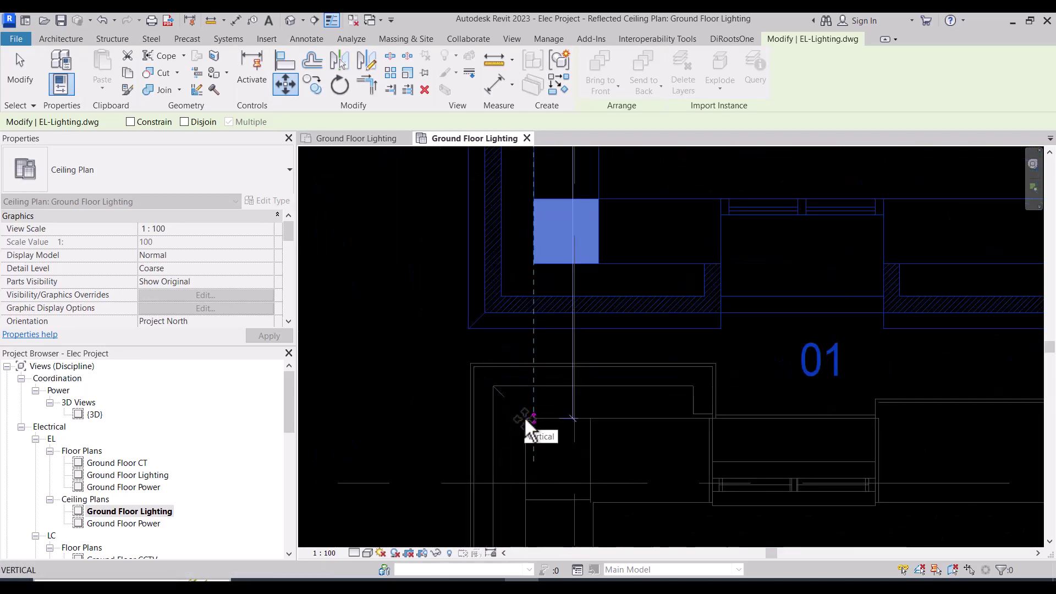
scroll(529, 429, "up", 2)
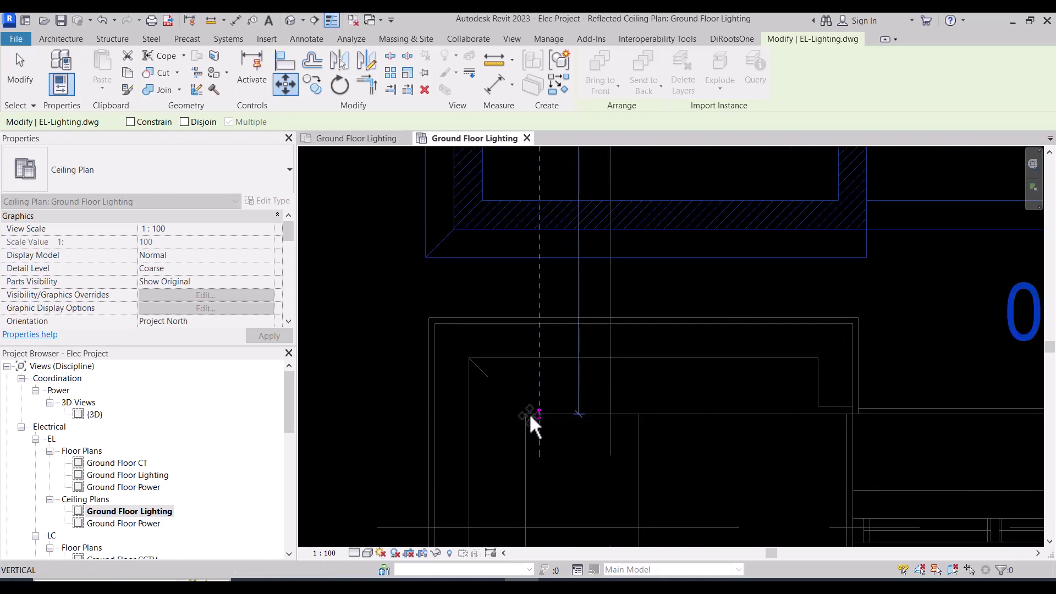
left_click(530, 411)
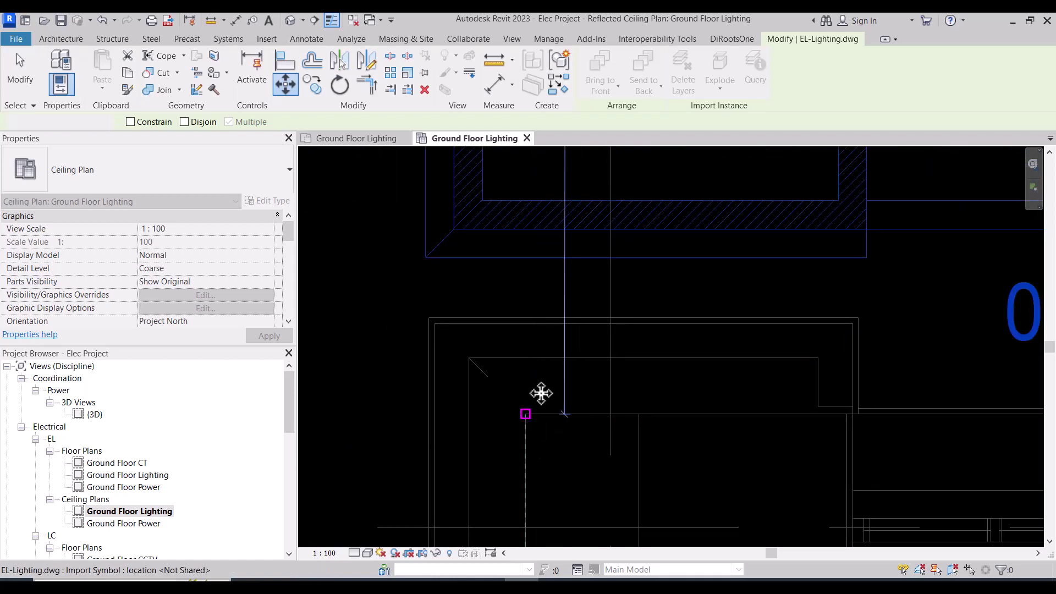
Step: Pin the EL-Lighting drawing in place
scroll(542, 328, "down", 5)
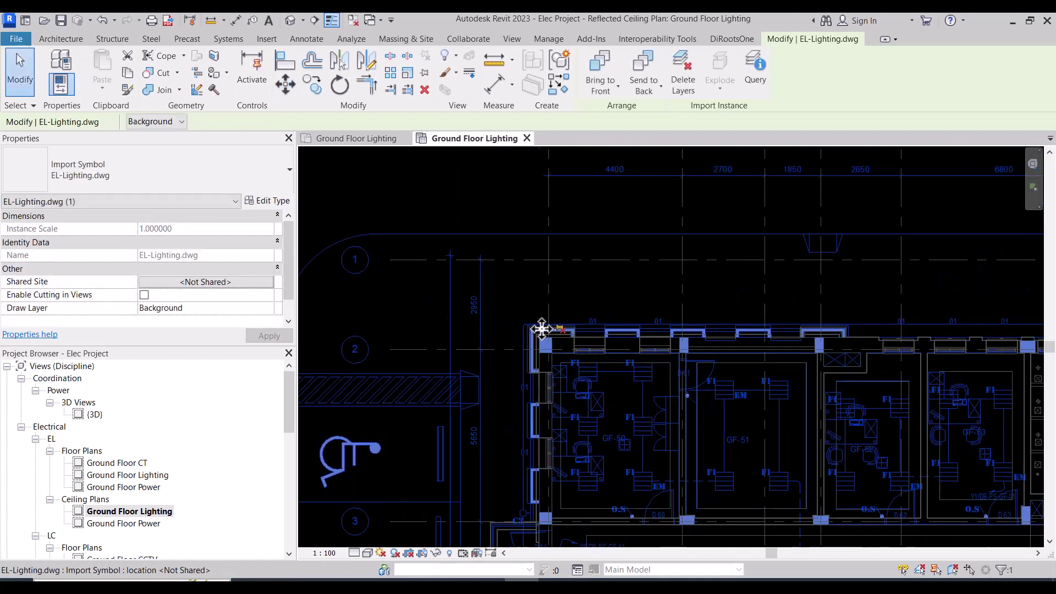
scroll(541, 329, "down", 5)
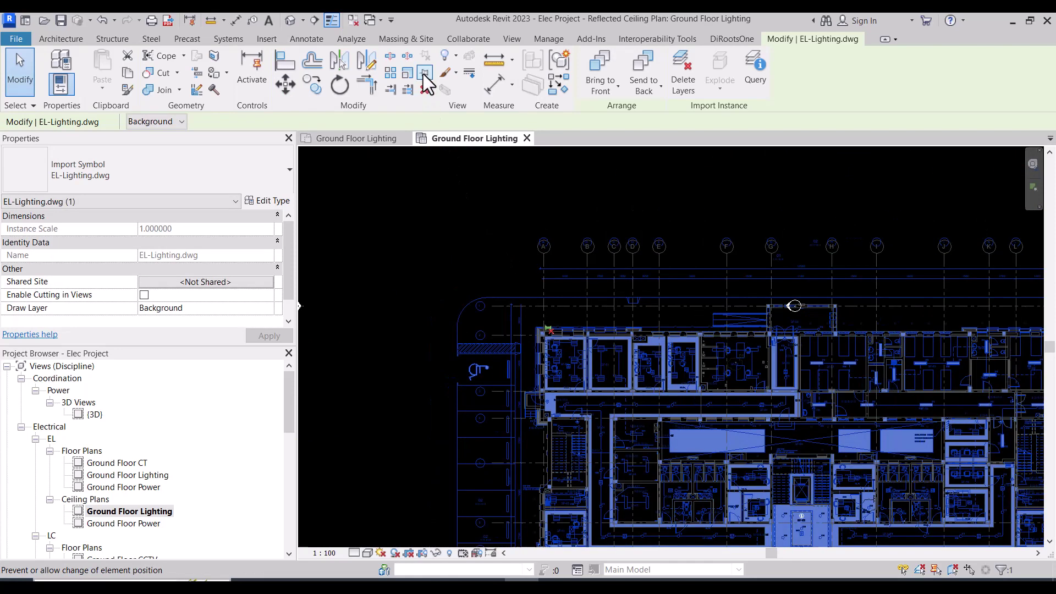
left_click(423, 74)
left_click(421, 285)
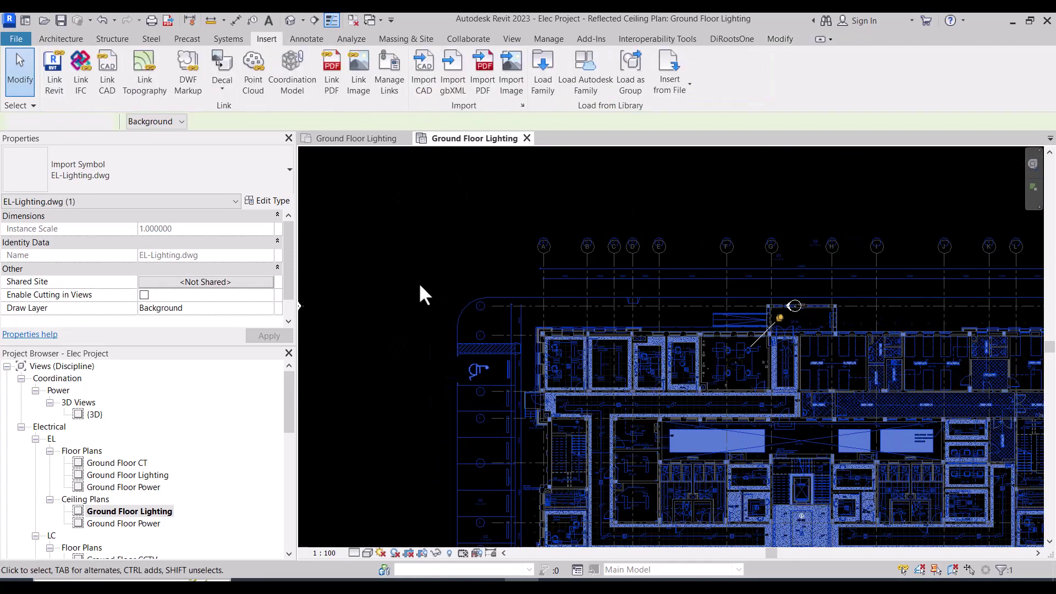
scroll(420, 285, "down", 2)
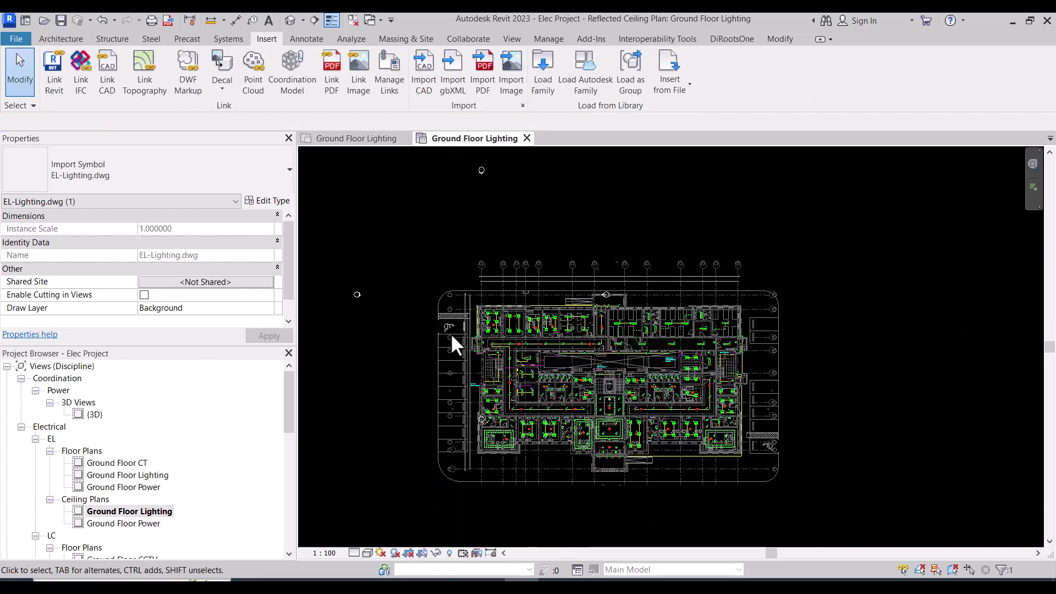
scroll(586, 424, "up", 1)
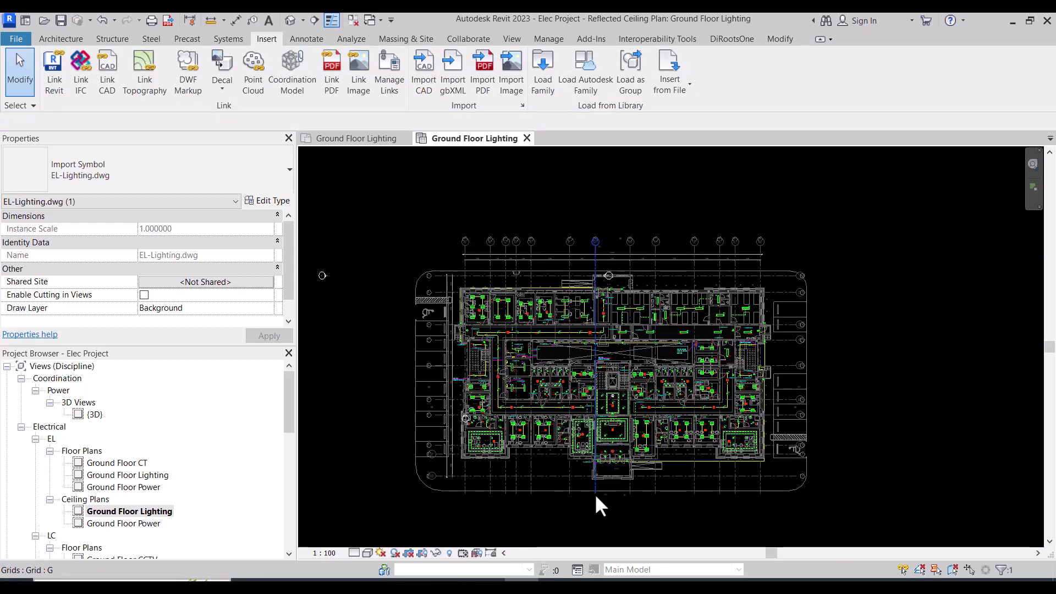
scroll(596, 497, "up", 1)
left_click(572, 519)
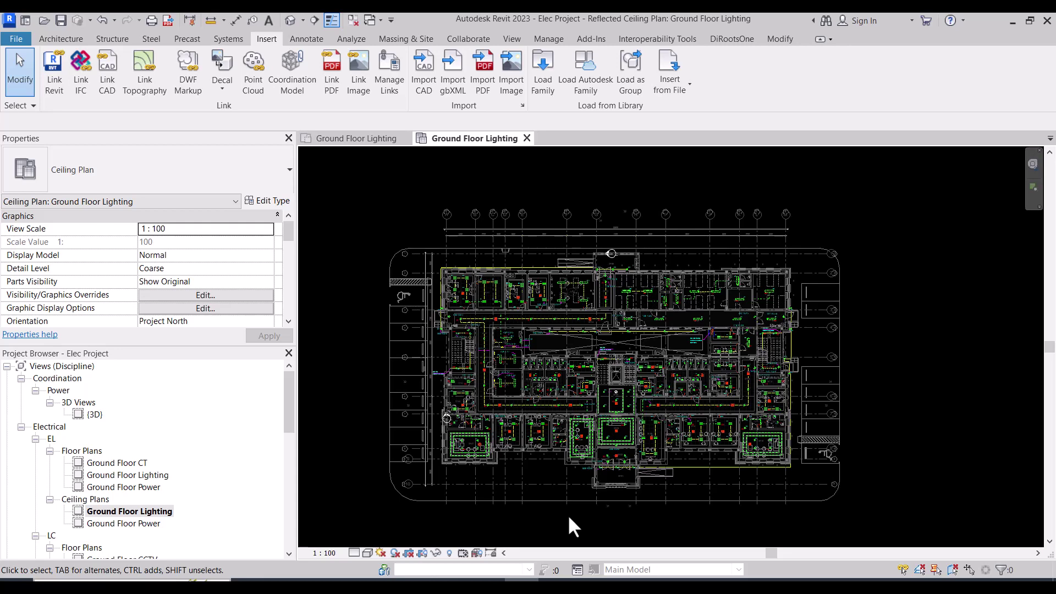
scroll(474, 282, "up", 3)
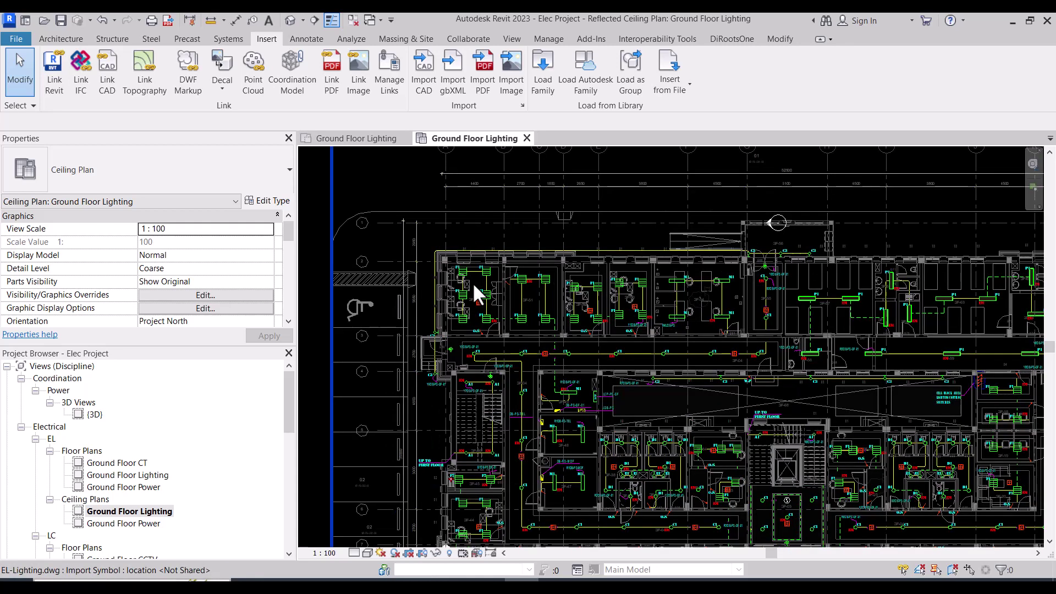
scroll(473, 283, "up", 4)
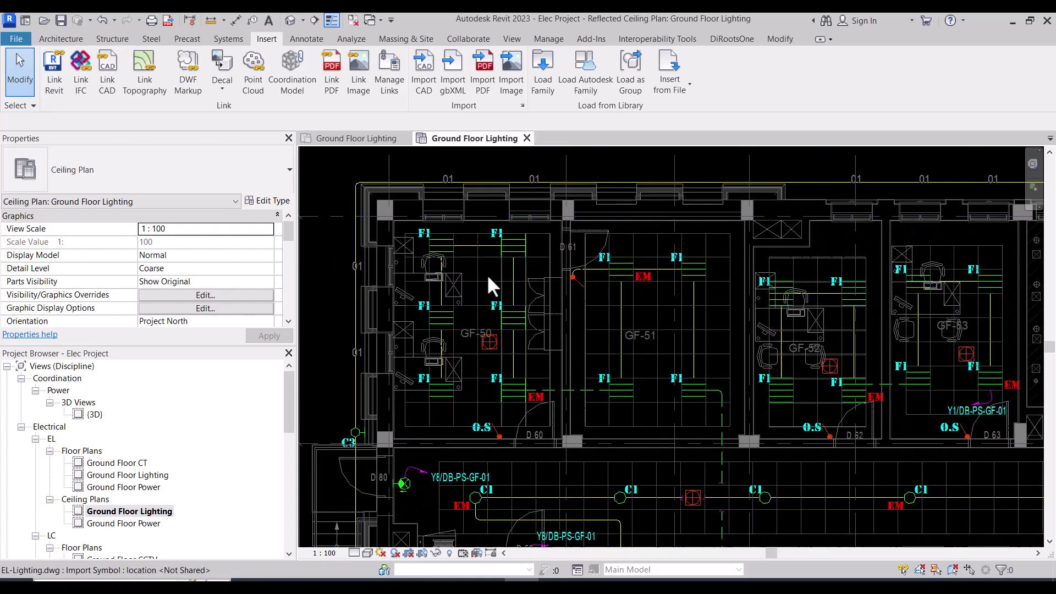